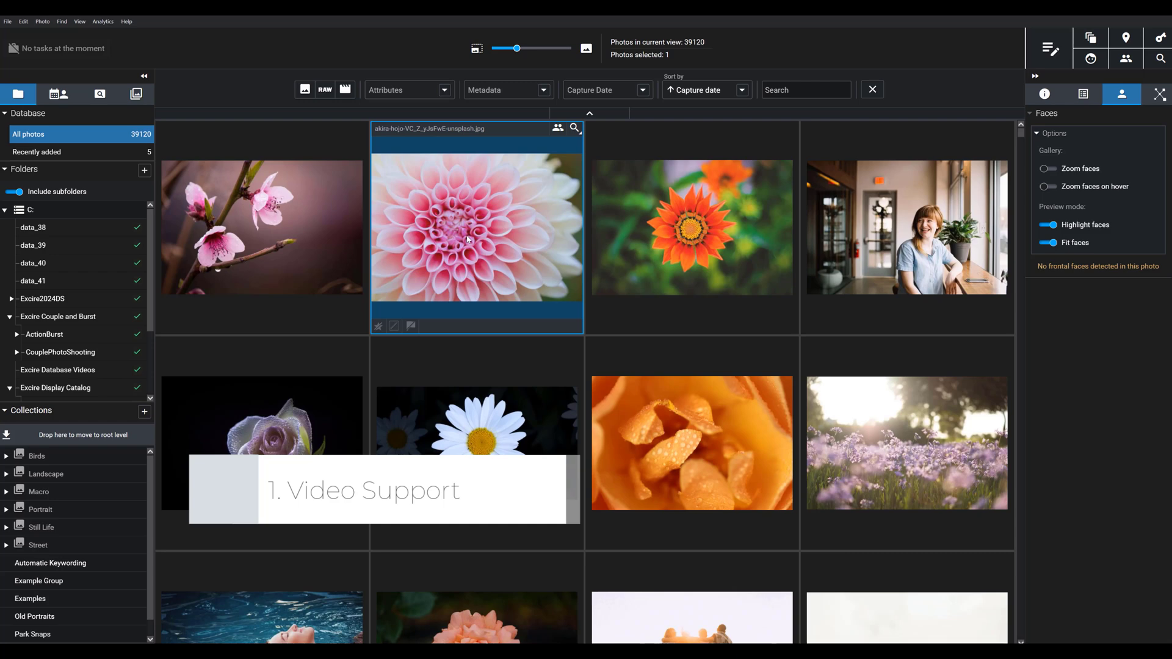
# Filter the library by video format, narrowing 39120 items down to 5 videos
pyautogui.click(344, 90)
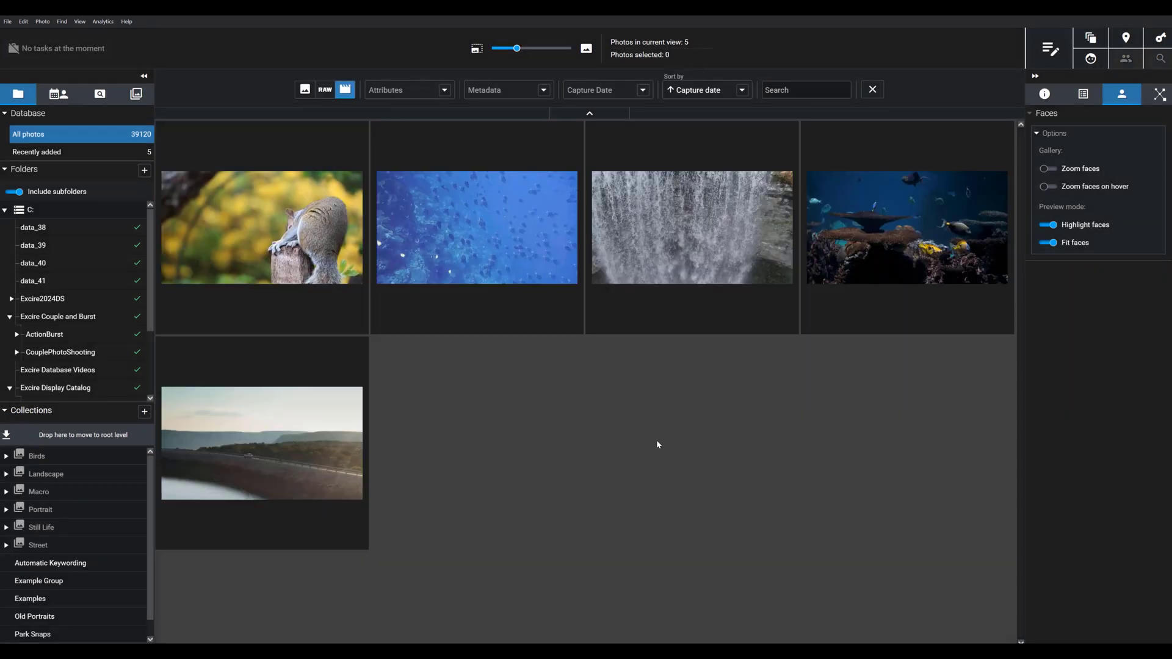
pyautogui.doubleClick(696, 306)
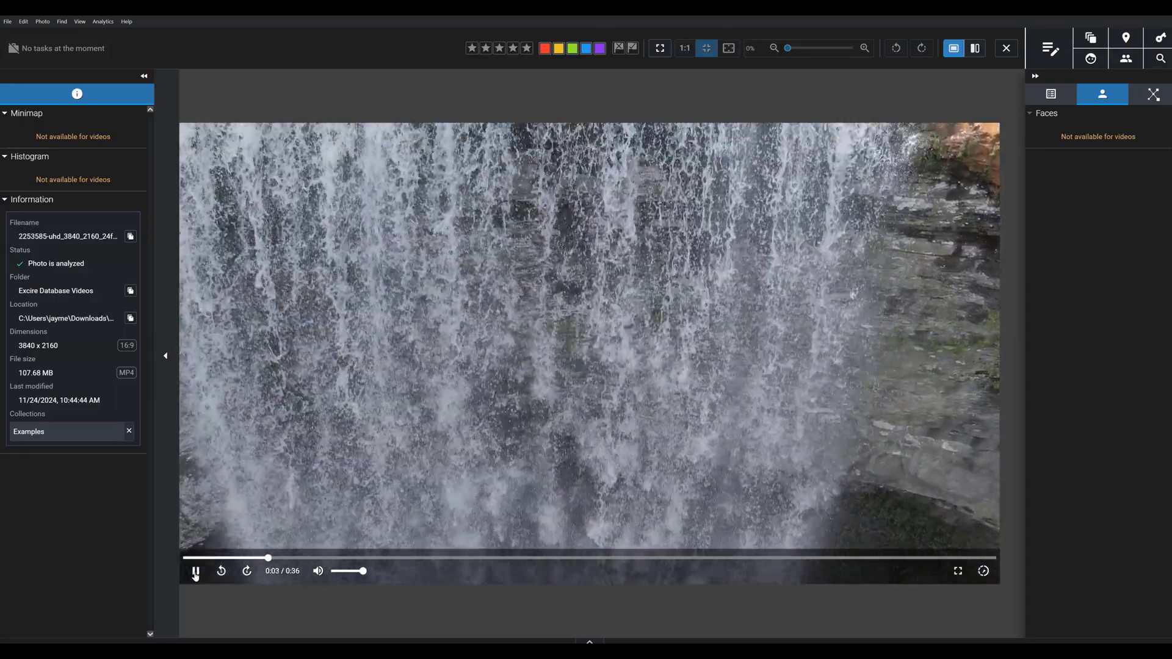
pyautogui.click(196, 572)
pyautogui.click(245, 574)
pyautogui.click(221, 572)
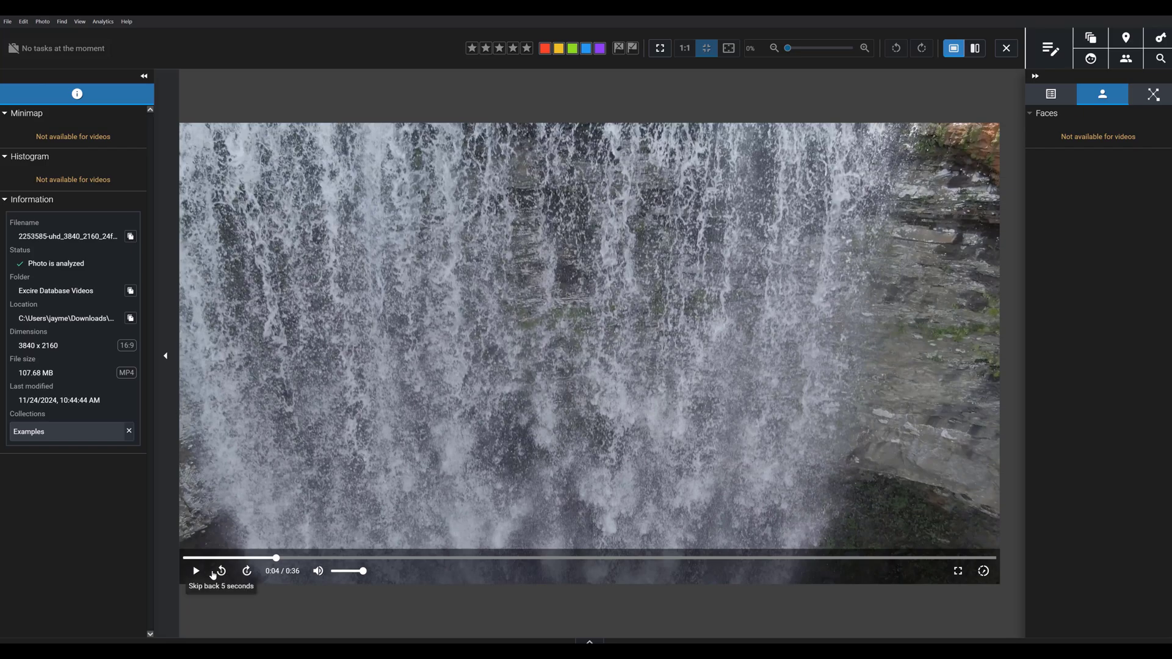
pyautogui.press('space')
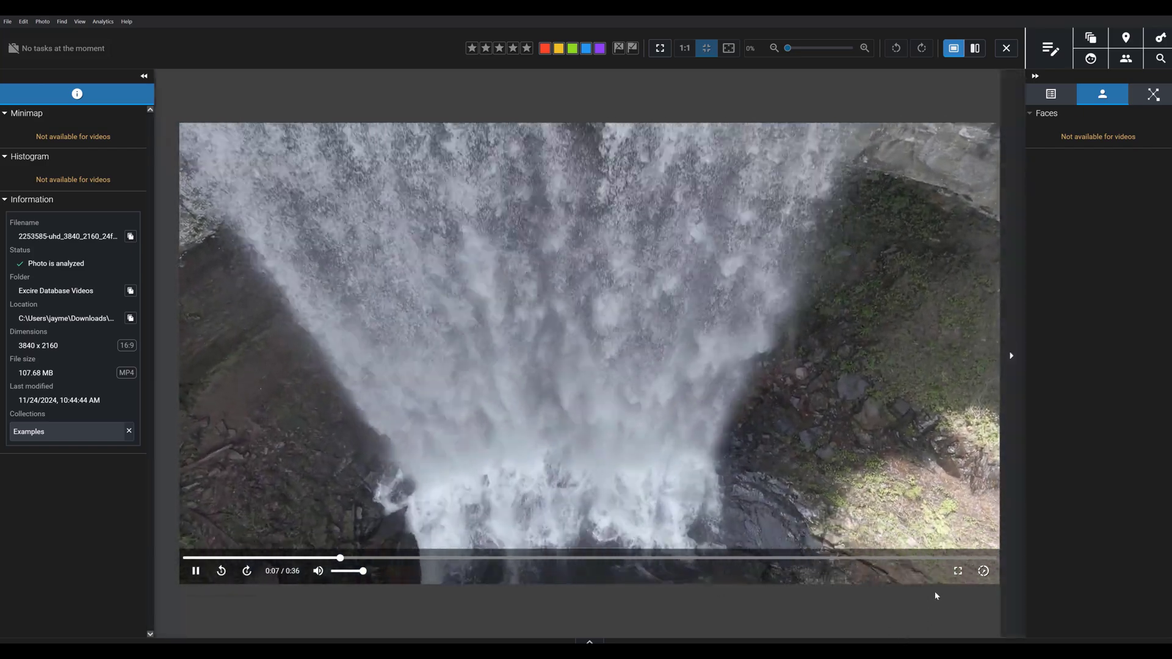
pyautogui.click(984, 570)
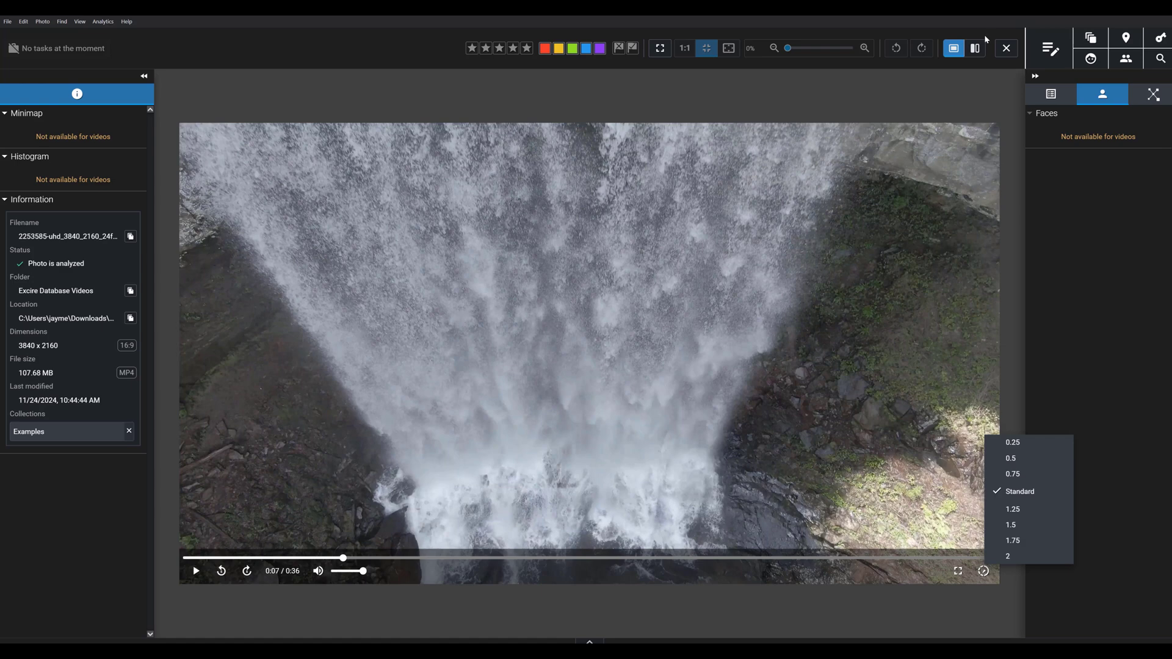
pyautogui.click(1006, 48)
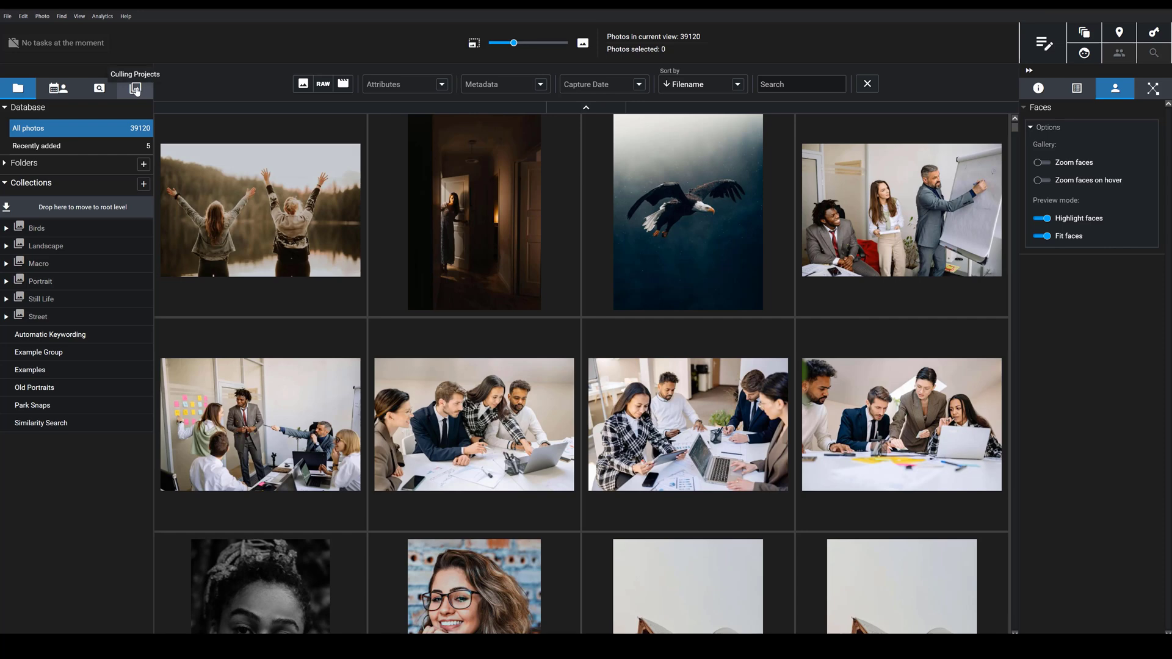
# Start the Photoshoot 11/10 culling project from the Culling Projects panel
pyautogui.click(136, 89)
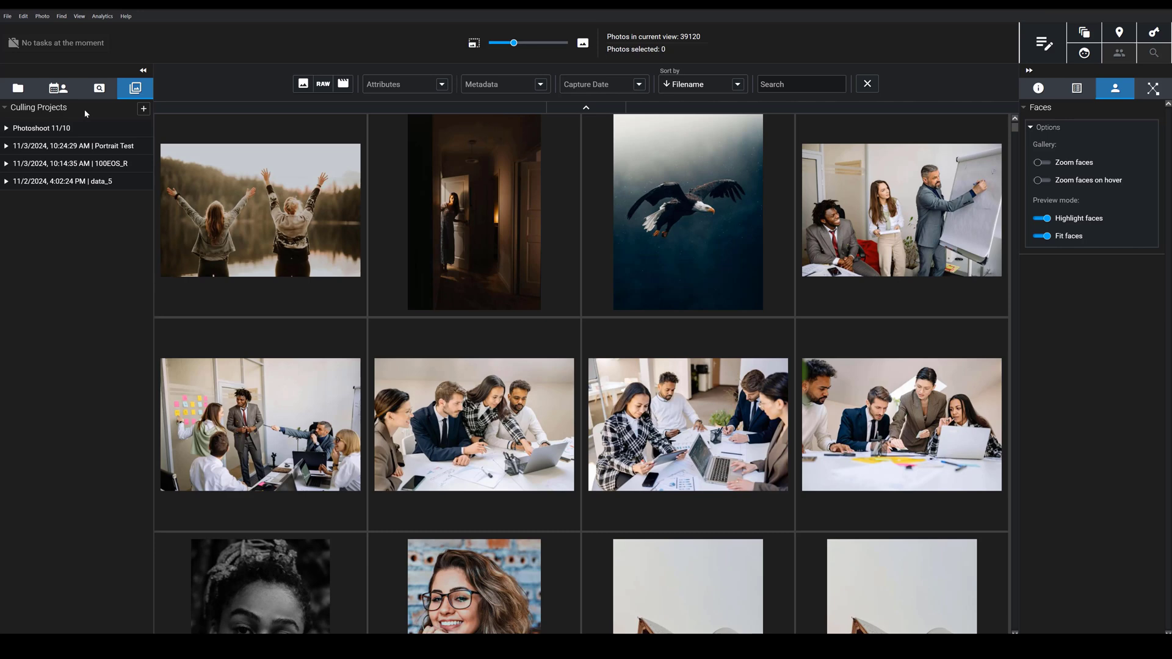
pyautogui.click(144, 110)
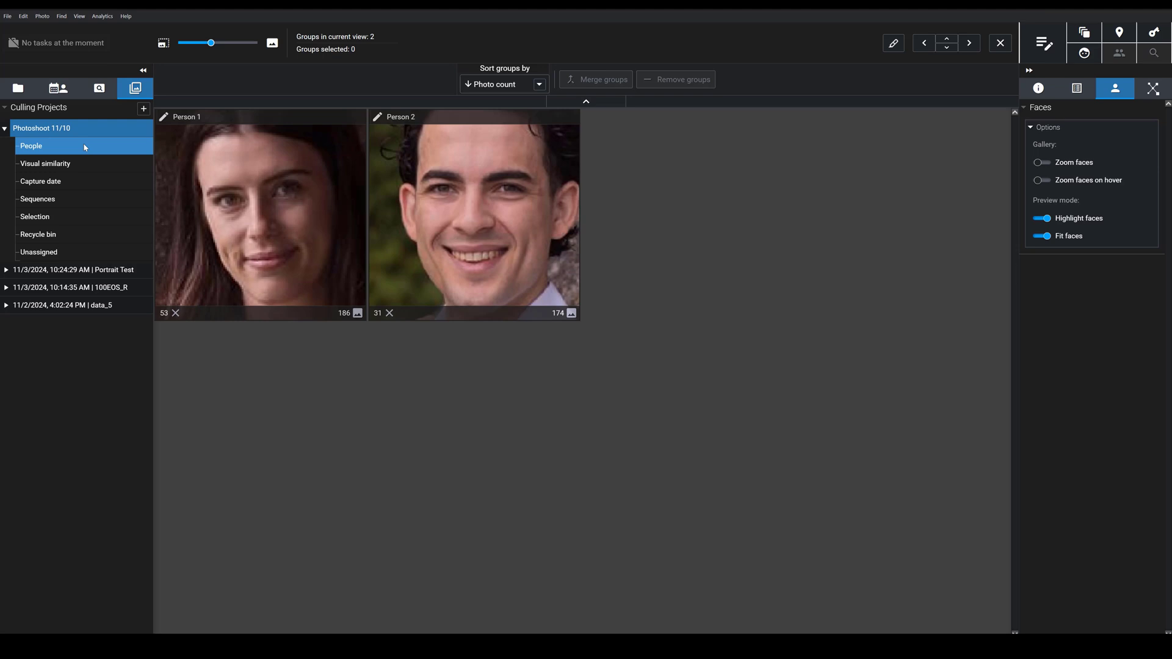
pyautogui.moveTo(85, 156)
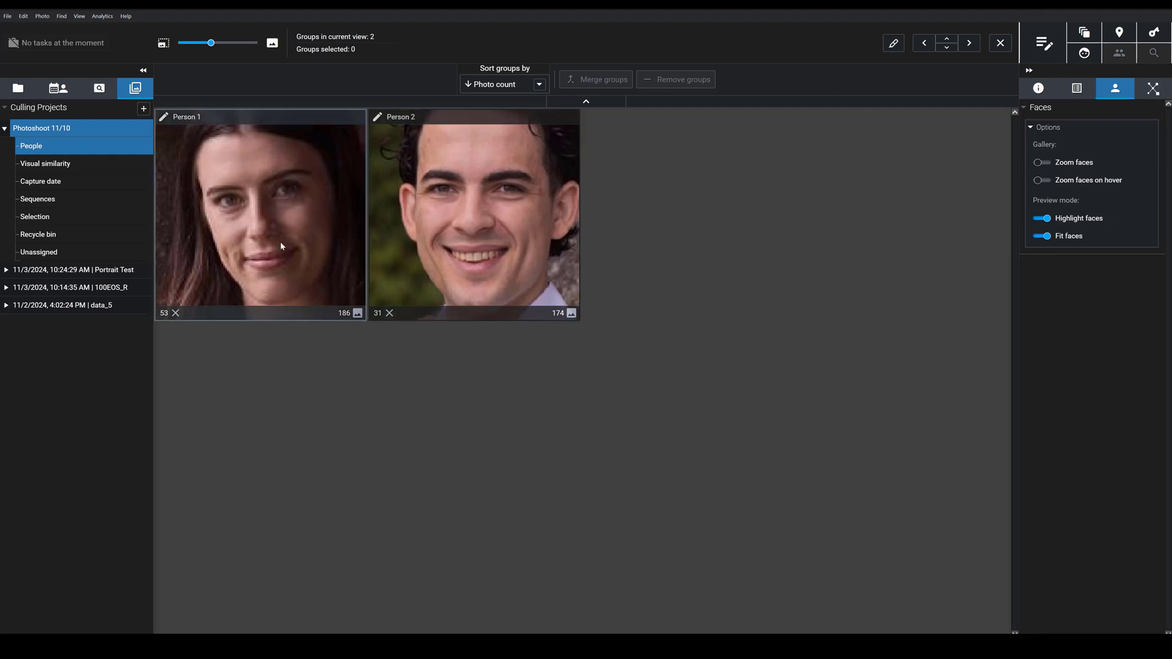
# Open Group 6 from the project's visual-similarity groups to see its 34 similar photos
pyautogui.moveTo(39, 151)
pyautogui.click(63, 164)
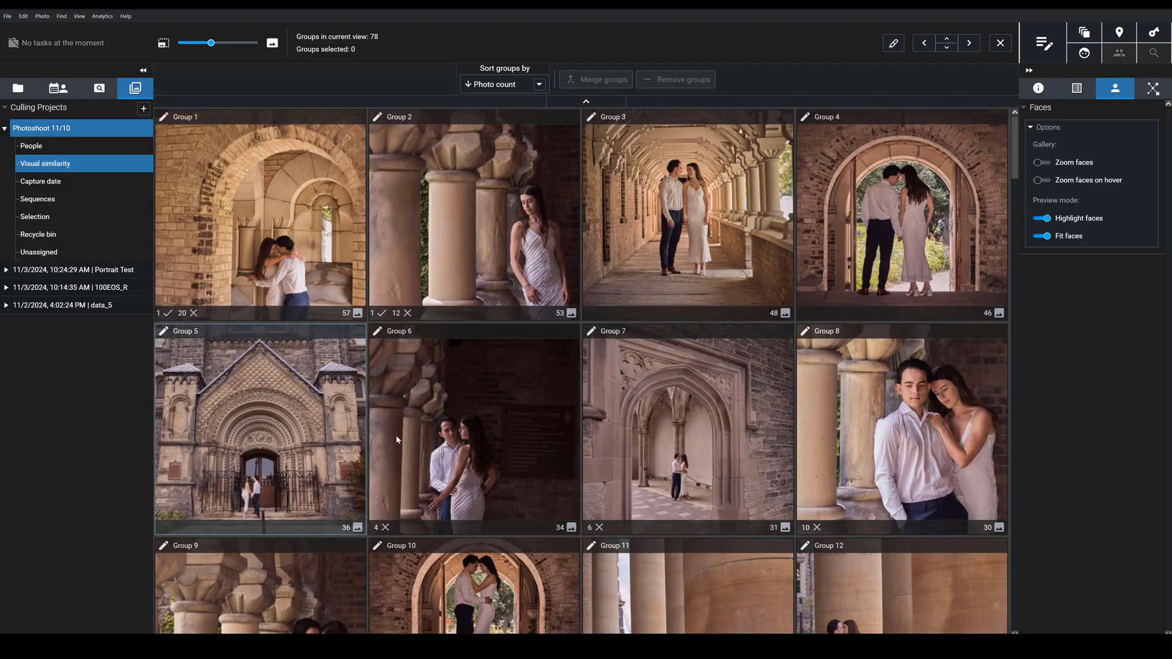
pyautogui.scroll(-5, 264, 451)
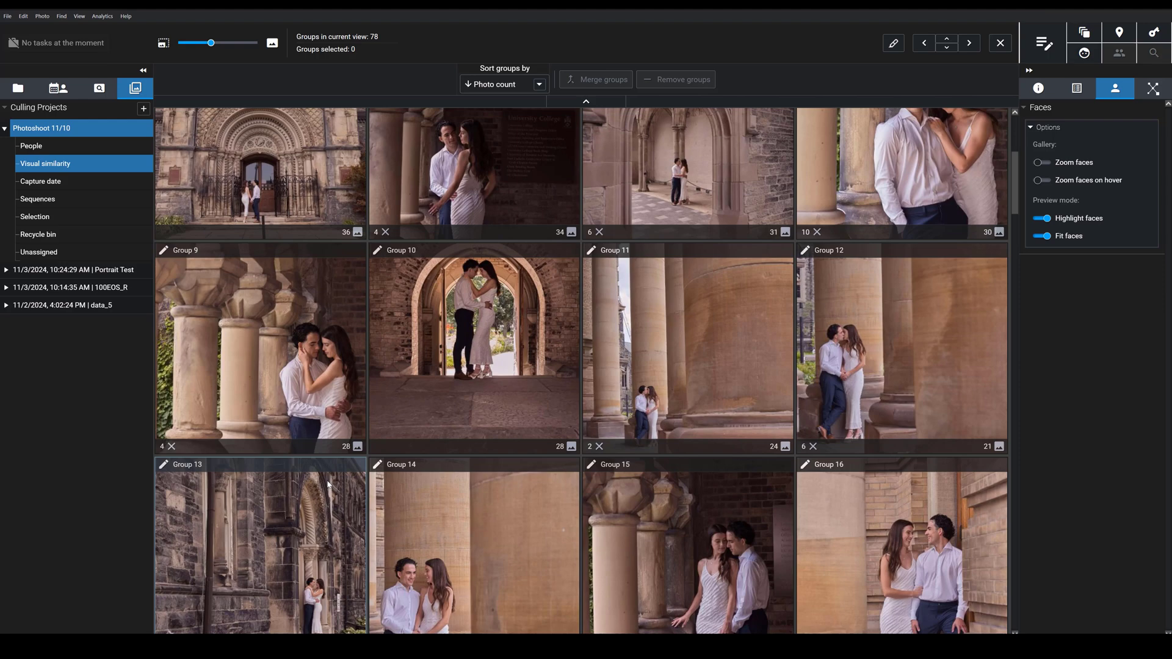
pyautogui.scroll(5, 328, 485)
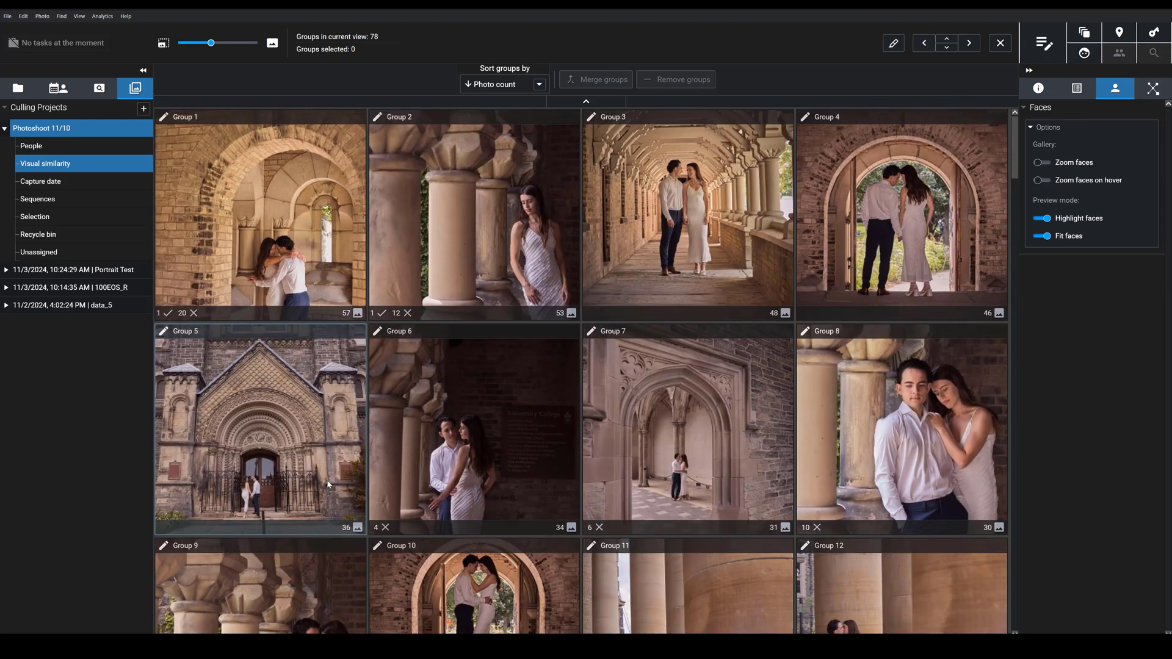
pyautogui.doubleClick(224, 201)
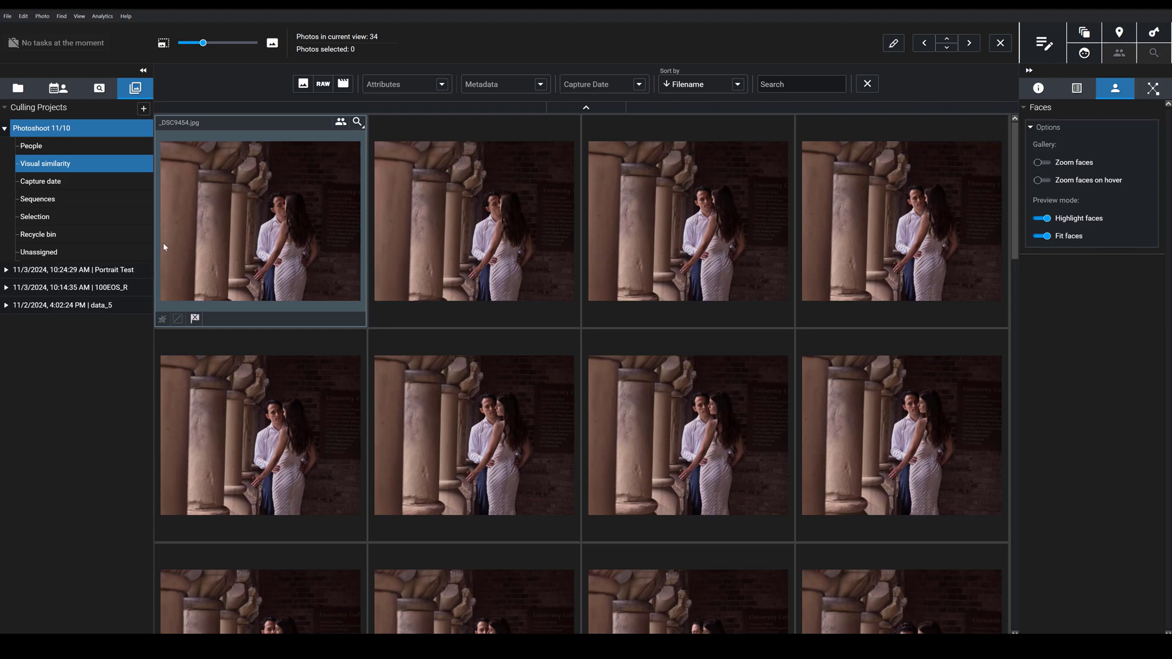
# Browse the project by capture date and its 11 sequences, then view the 3-photo Selection
pyautogui.click(55, 182)
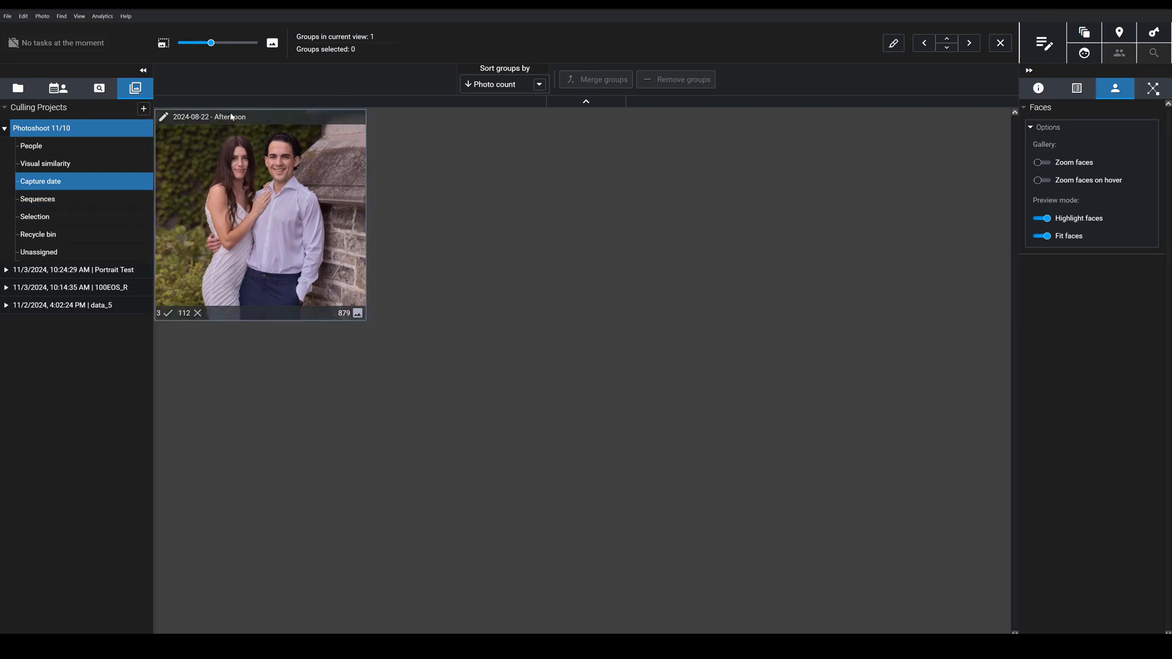
pyautogui.click(79, 199)
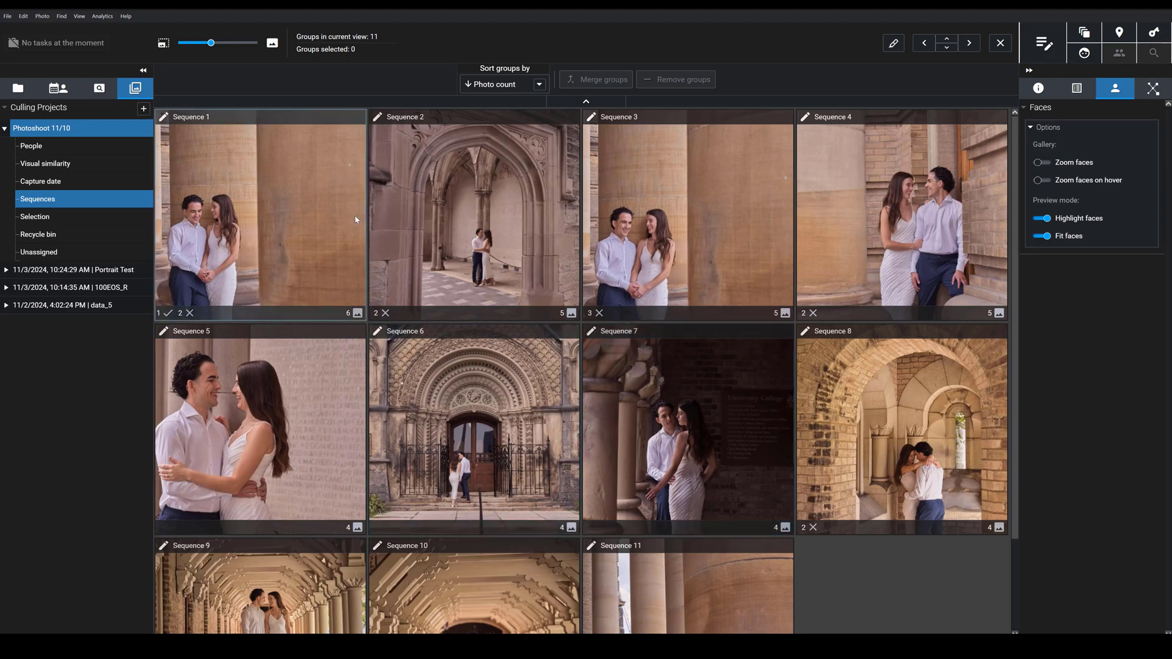
pyautogui.click(58, 217)
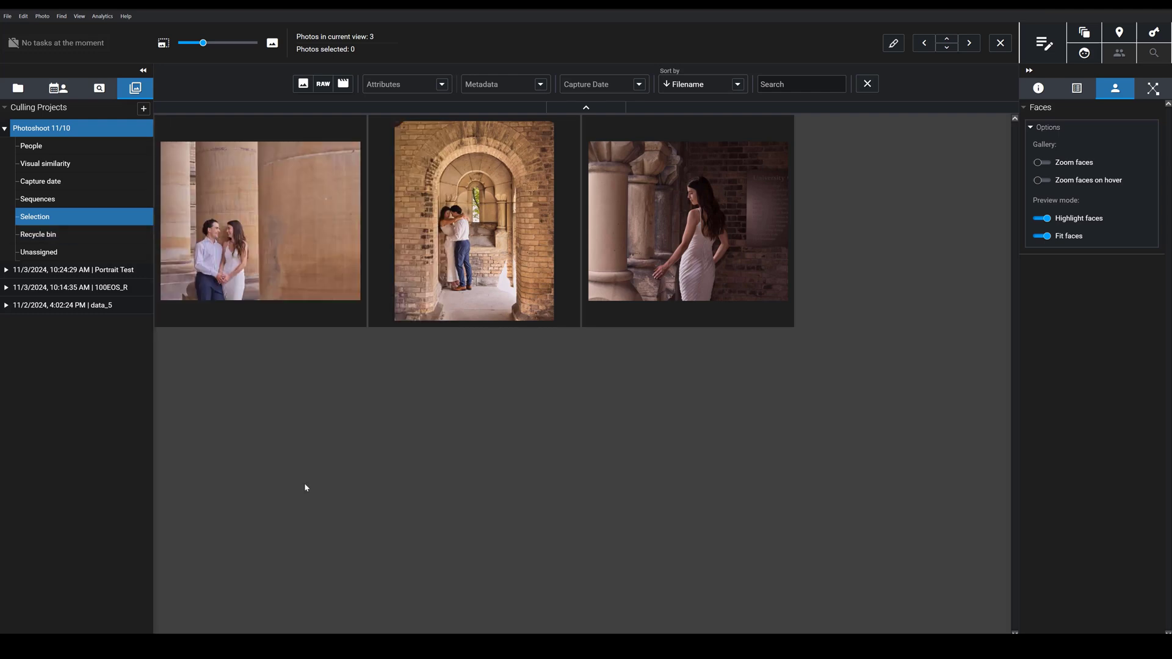
# Check the empty Unassigned category, then go back to the 78 visual-similarity groups
pyautogui.click(37, 252)
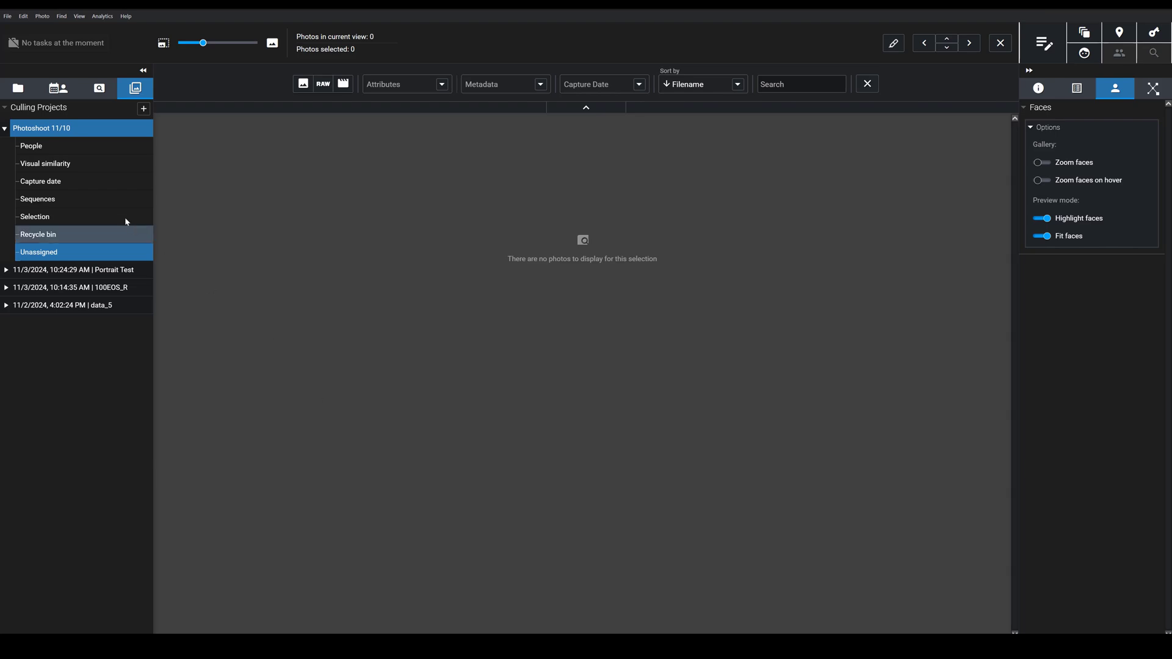
pyautogui.click(67, 165)
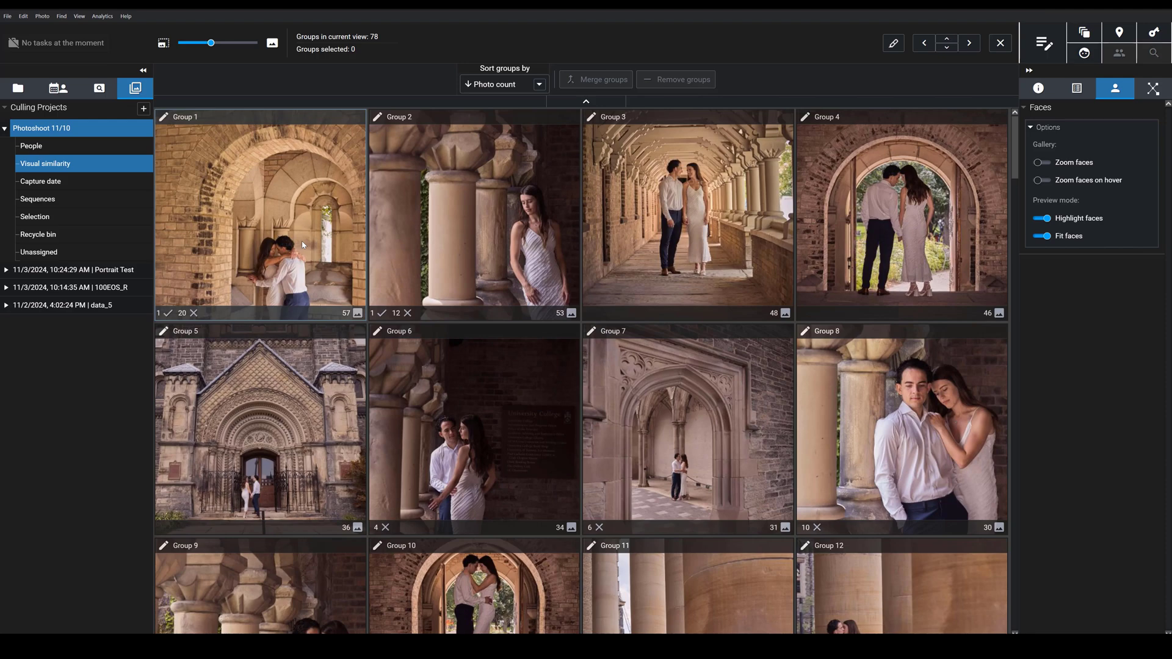
# Show the Selection's Add to collection menu and dismiss it without choosing a collection
pyautogui.rightClick(50, 221)
pyautogui.moveTo(97, 250)
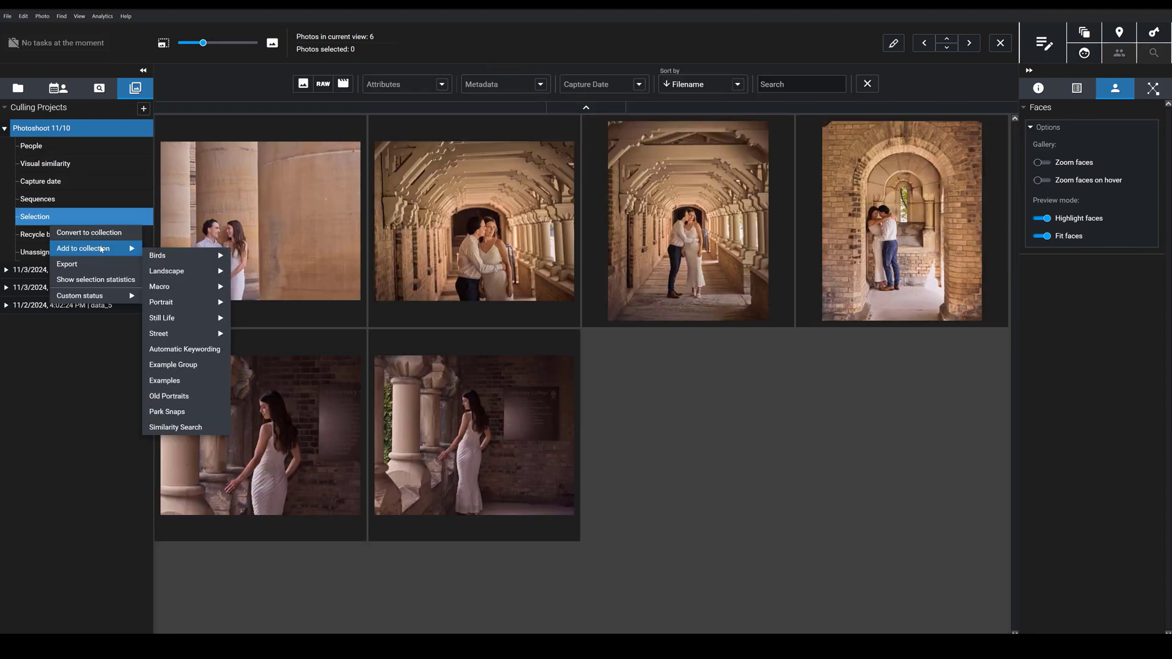
pyautogui.click(695, 440)
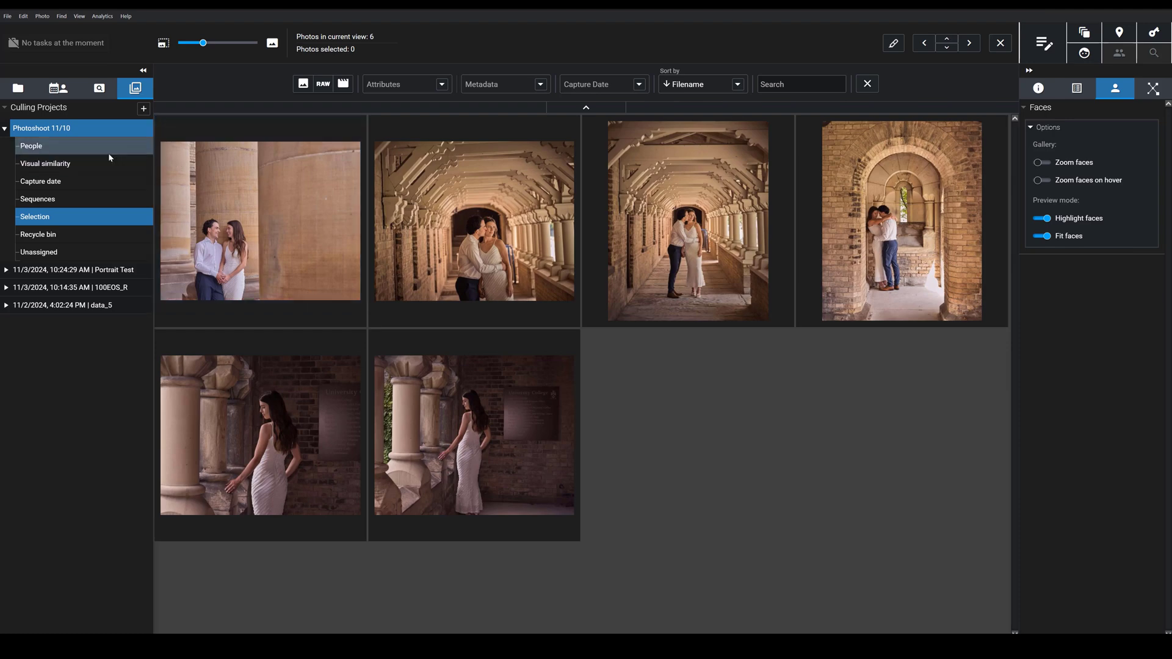
# Open the 53-photo Group 2 and sort its photos by Aesthetics
pyautogui.click(72, 161)
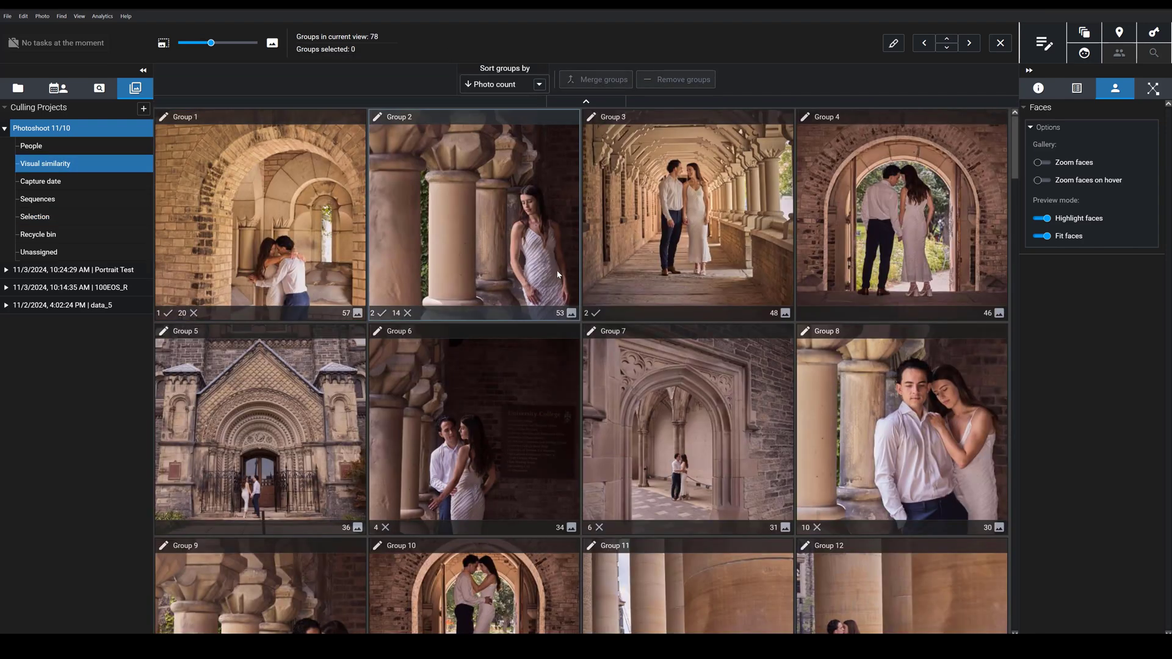
pyautogui.doubleClick(418, 272)
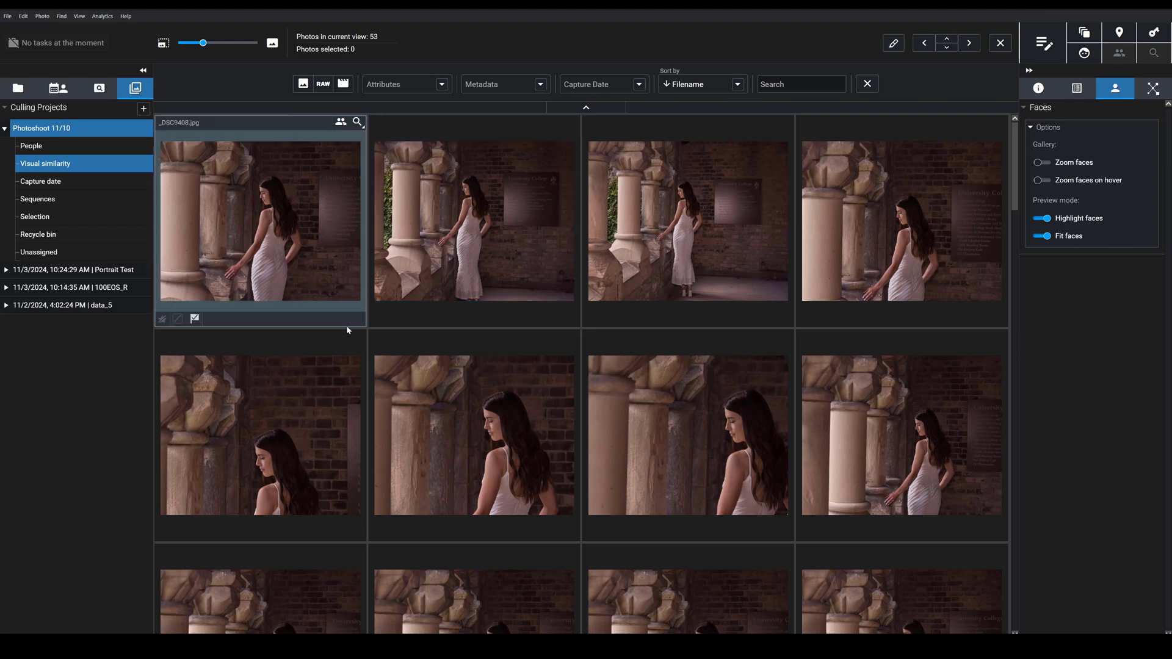
pyautogui.click(738, 84)
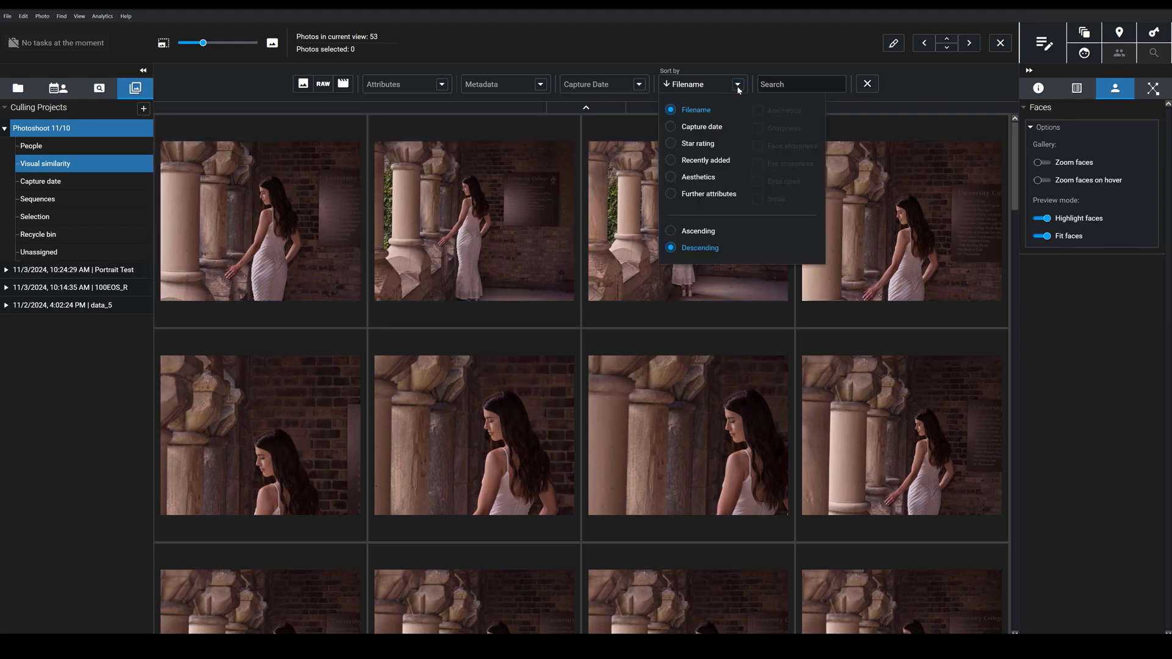
pyautogui.click(672, 177)
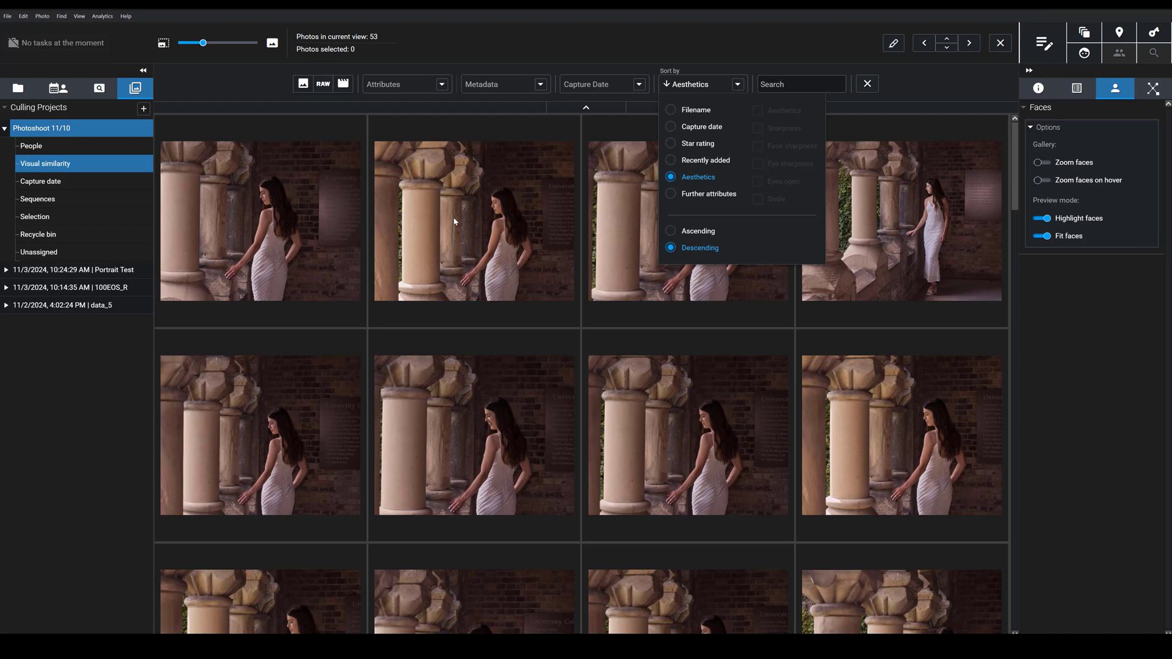
# Sort by further attributes Eye sharpness and Eyes open, then select the first photo
pyautogui.click(672, 195)
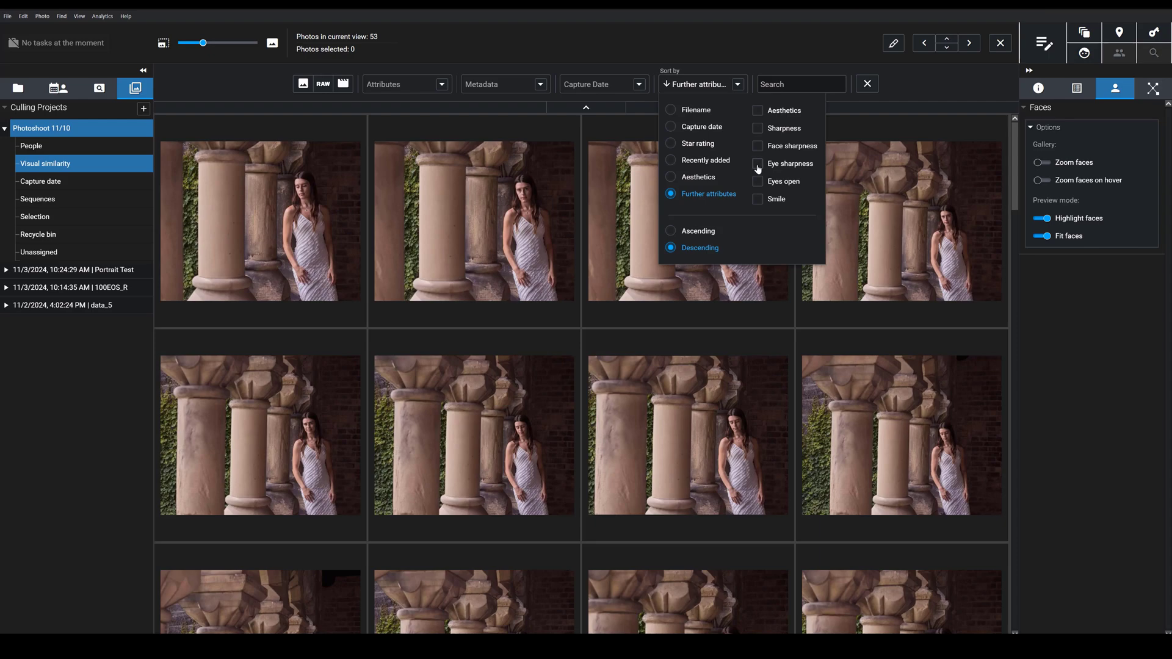
pyautogui.click(757, 164)
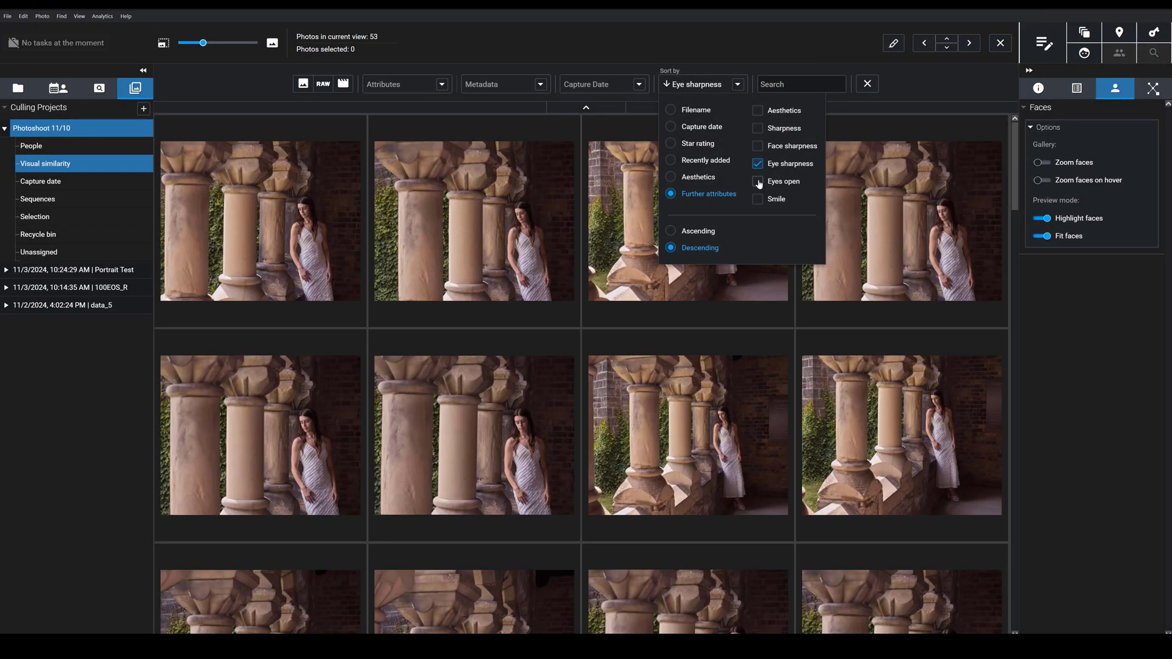
pyautogui.click(758, 182)
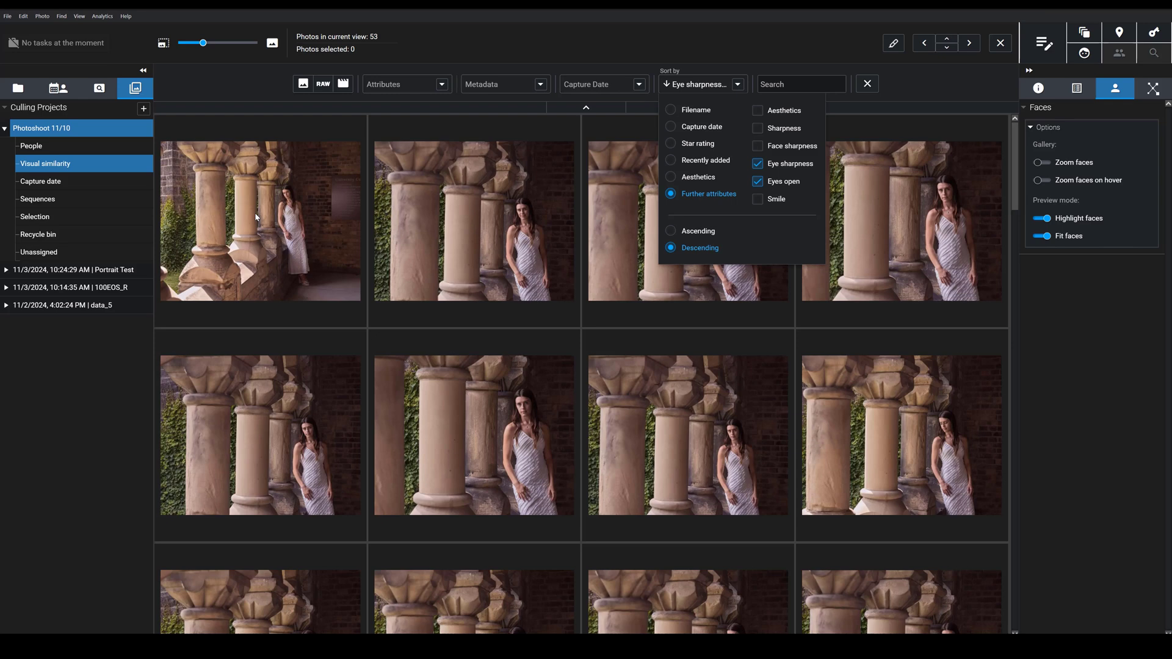
pyautogui.click(260, 214)
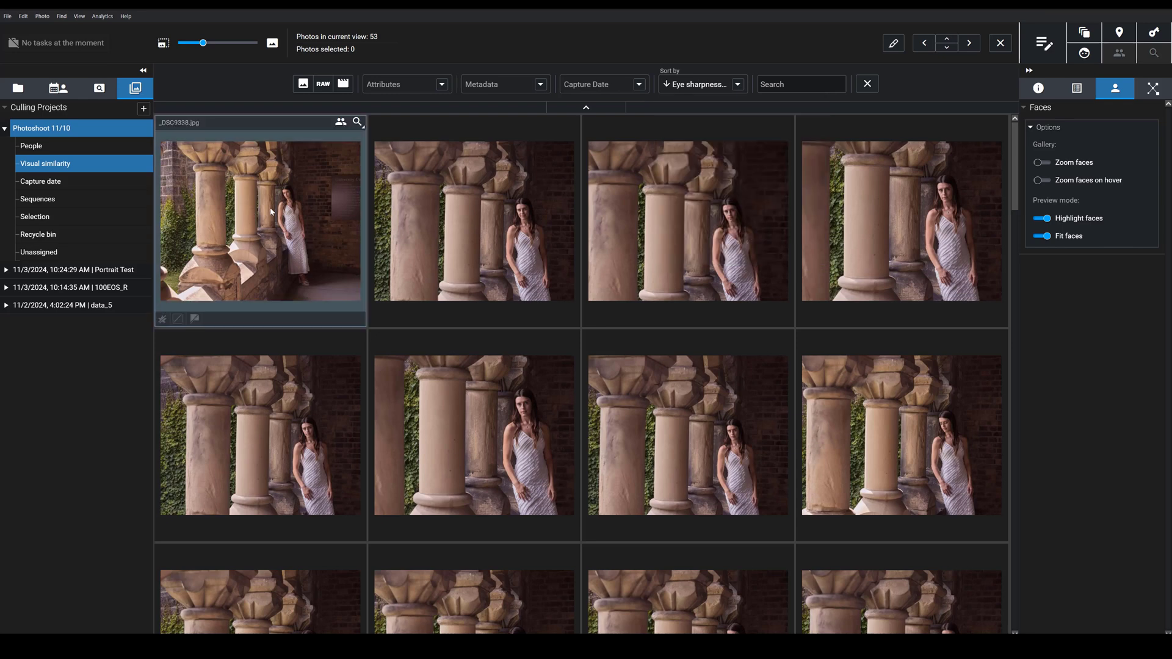
# Open _DSC9338.jpg in the viewer and zoom to 223% on the woman's face
pyautogui.doubleClick(269, 208)
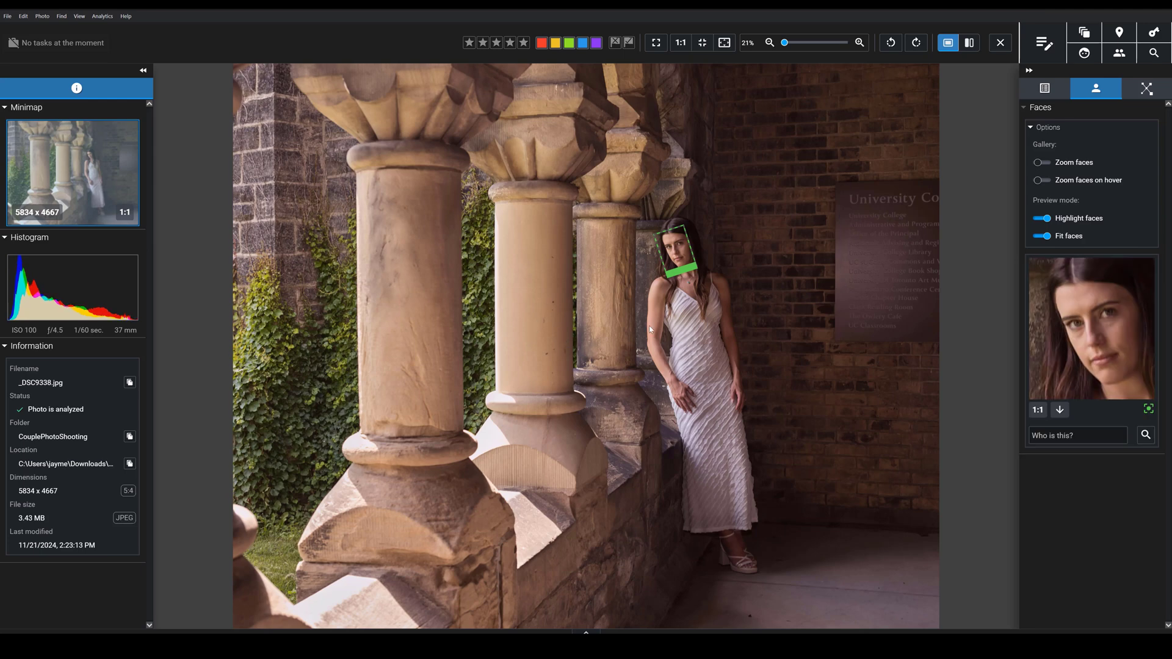
pyautogui.moveTo(686, 240)
pyautogui.click(561, 275)
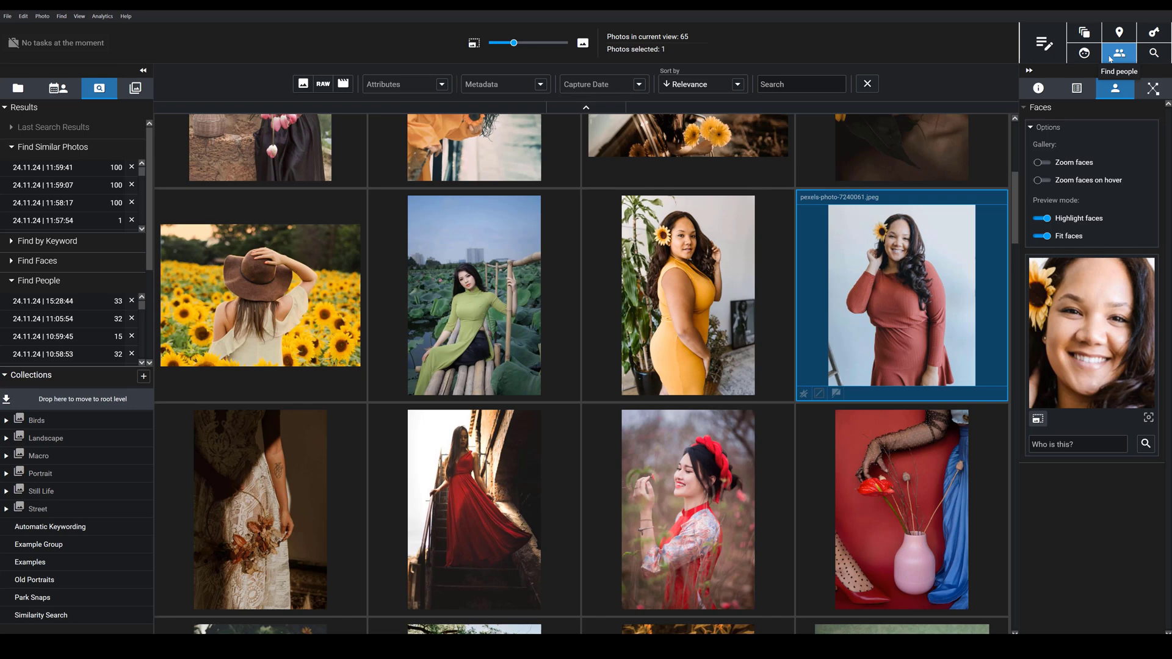
# Pick pexels-photo-7240061.jpeg, the woman in the red dress, in the 65-photo search results
pyautogui.moveTo(974, 230)
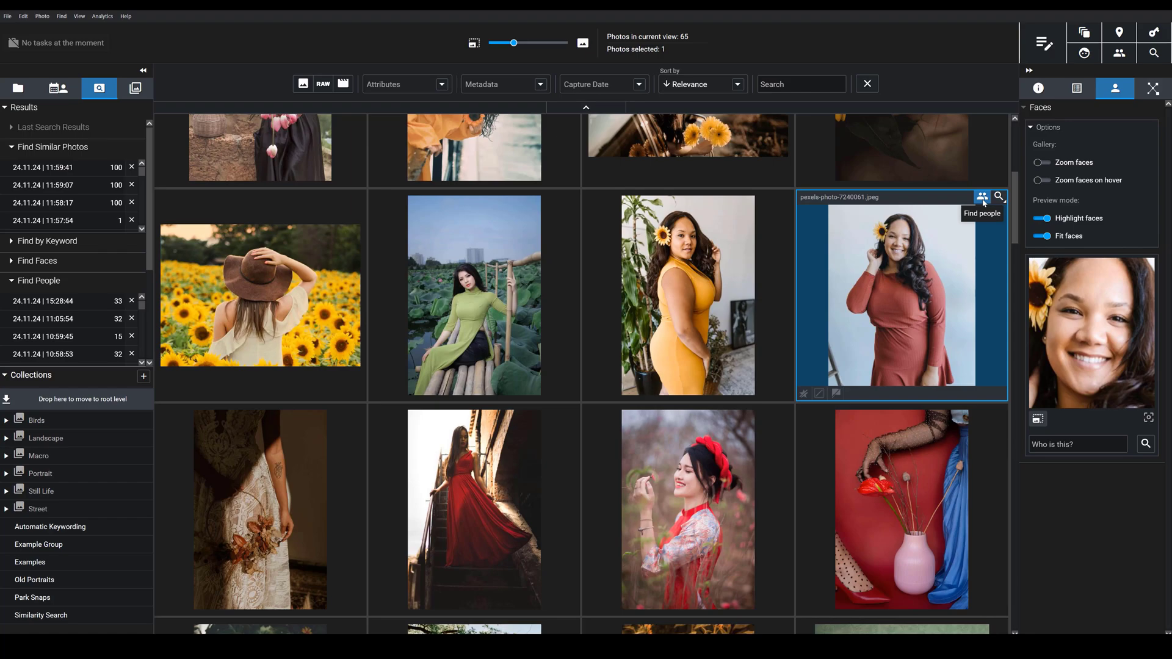
# Open Find People for the red-dress woman, try distance limit 11, then reset it to 33
pyautogui.click(983, 198)
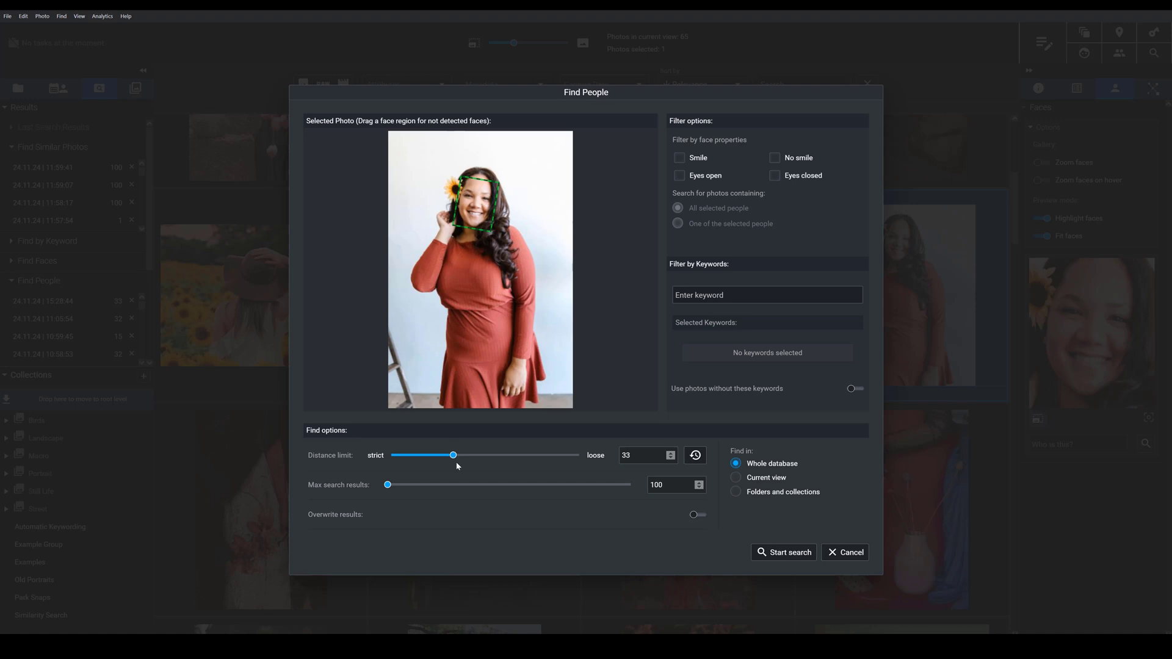
pyautogui.moveTo(452, 456); pyautogui.dragTo(483, 457)
pyautogui.click(696, 459)
# Run the Find People search and scroll through the 69 photos of the woman it returns
pyautogui.click(778, 553)
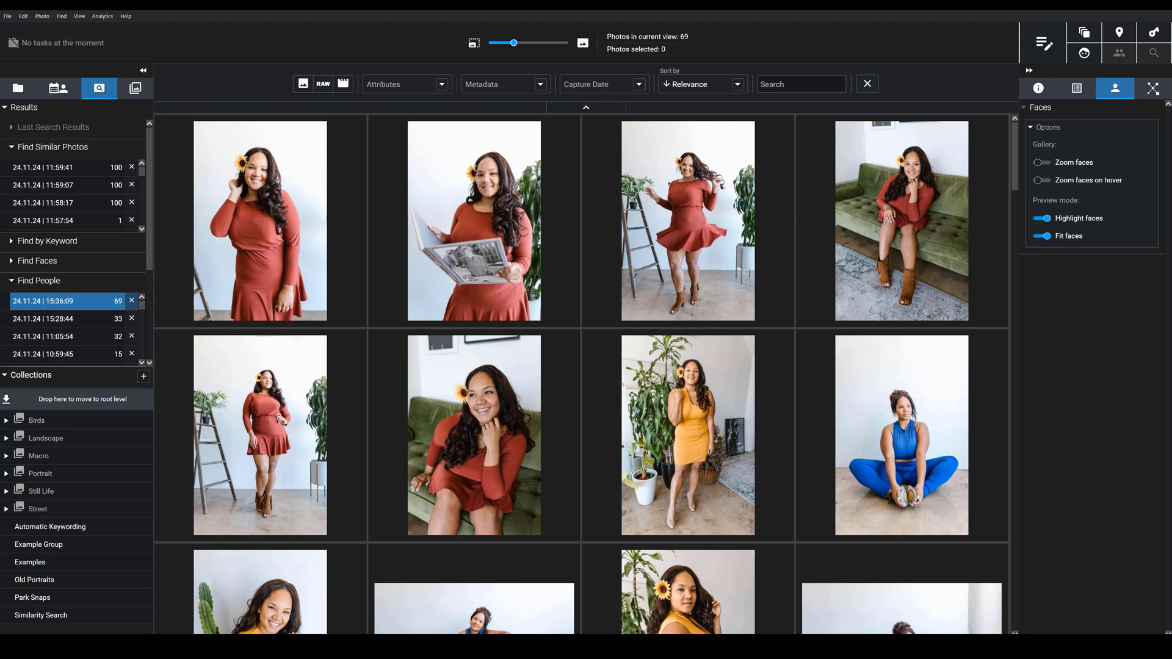
pyautogui.scroll(-3, 515, 346)
pyautogui.scroll(3, 515, 346)
# Turn Zoom faces on to check the face-cropped thumbnails, then switch it back off
pyautogui.click(1048, 164)
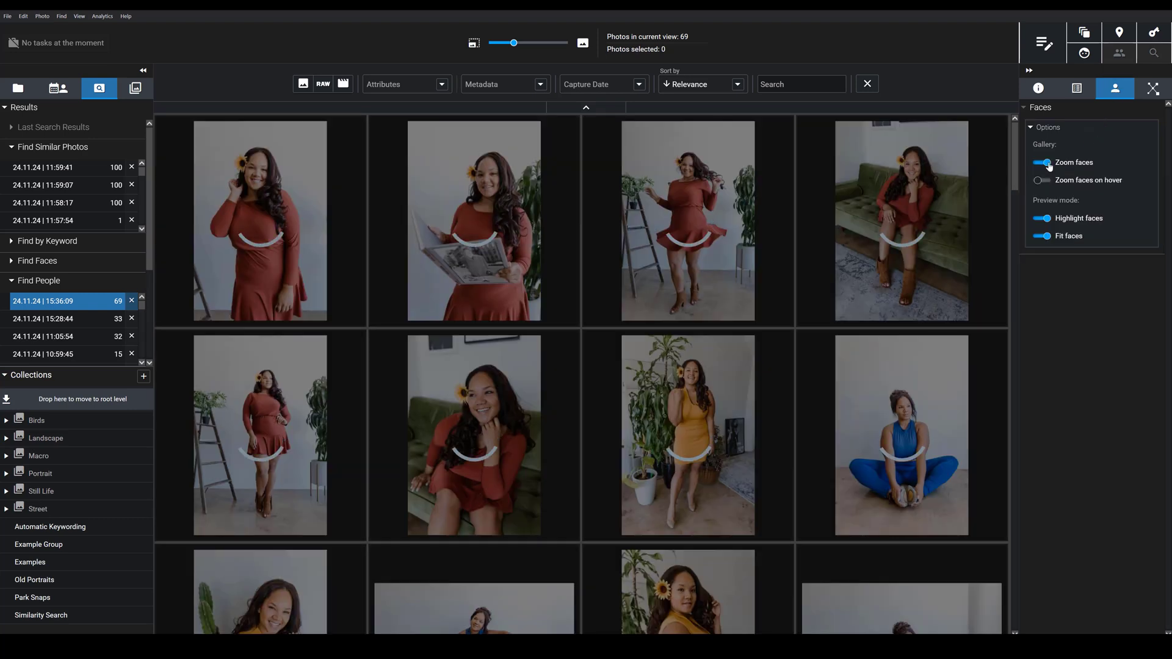
pyautogui.scroll(-2, 902, 399)
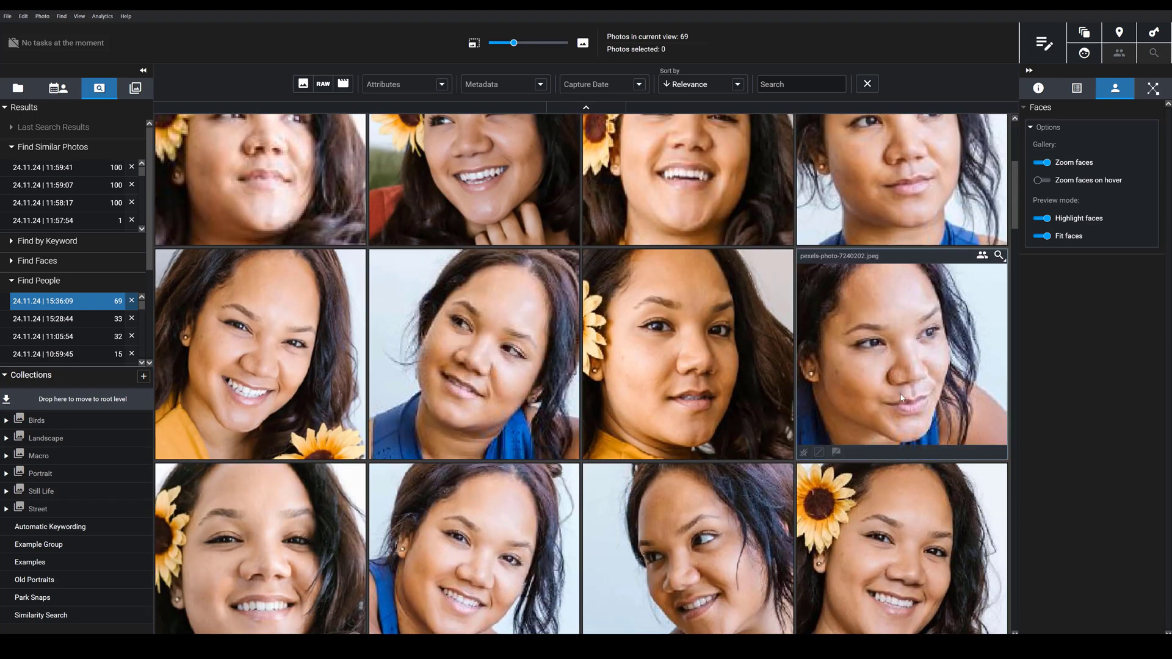
pyautogui.scroll(5, 901, 399)
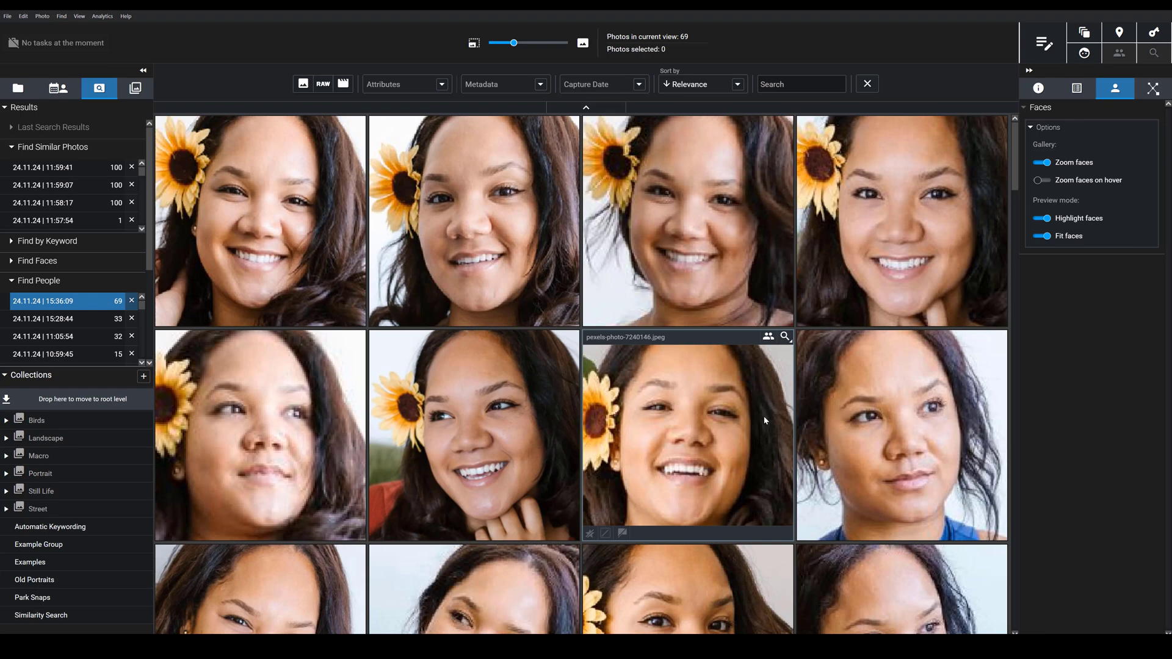
pyautogui.click(1042, 163)
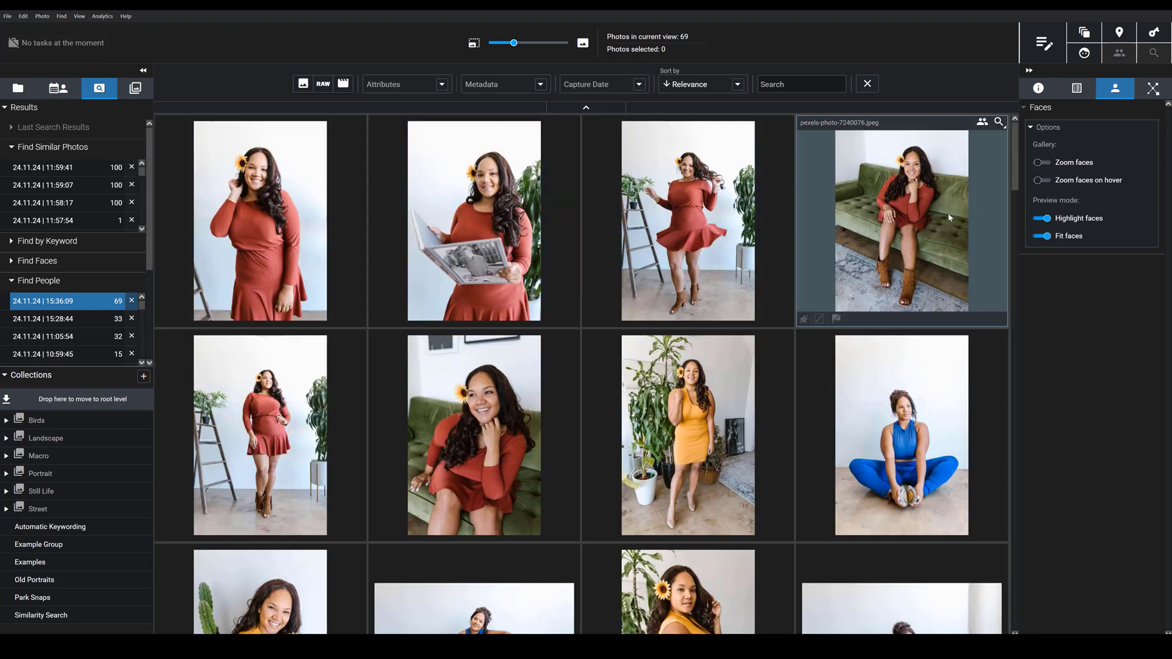
# Enable Zoom faces on hover and select the photo of her holding a book
pyautogui.click(1044, 181)
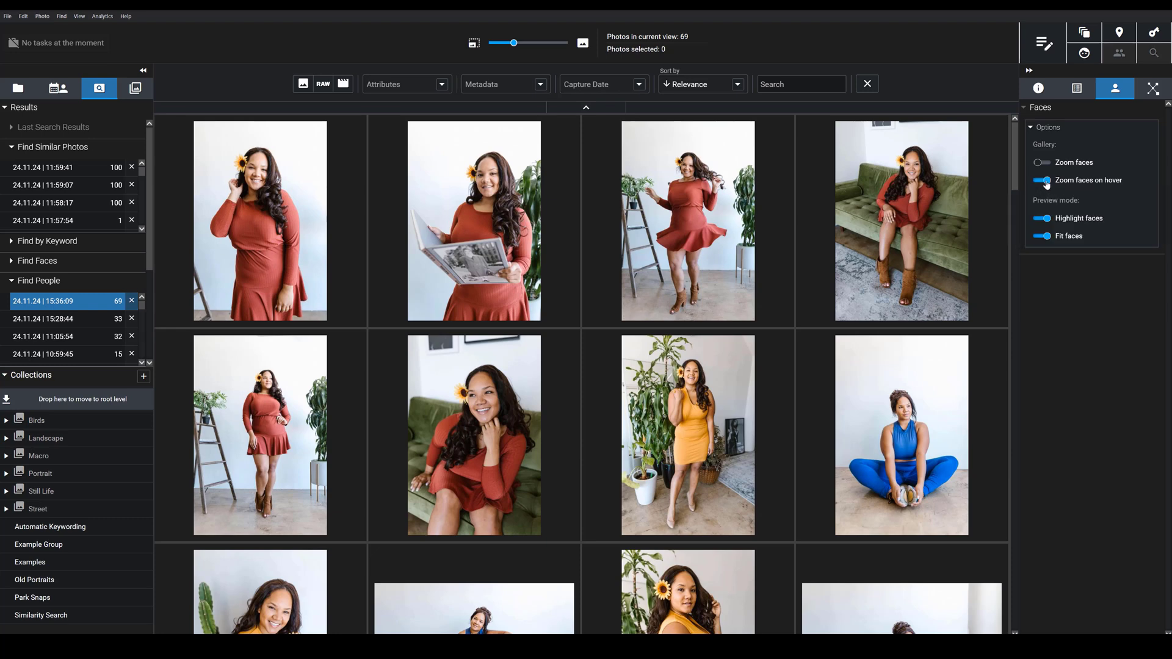
pyautogui.moveTo(938, 197)
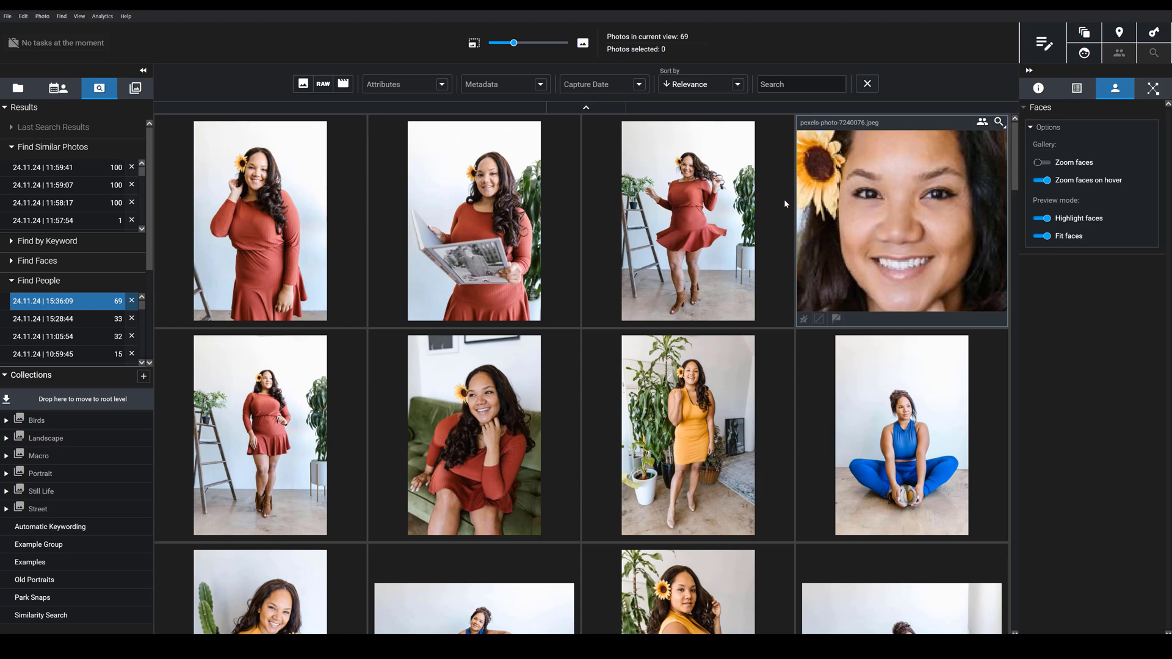
pyautogui.moveTo(703, 211)
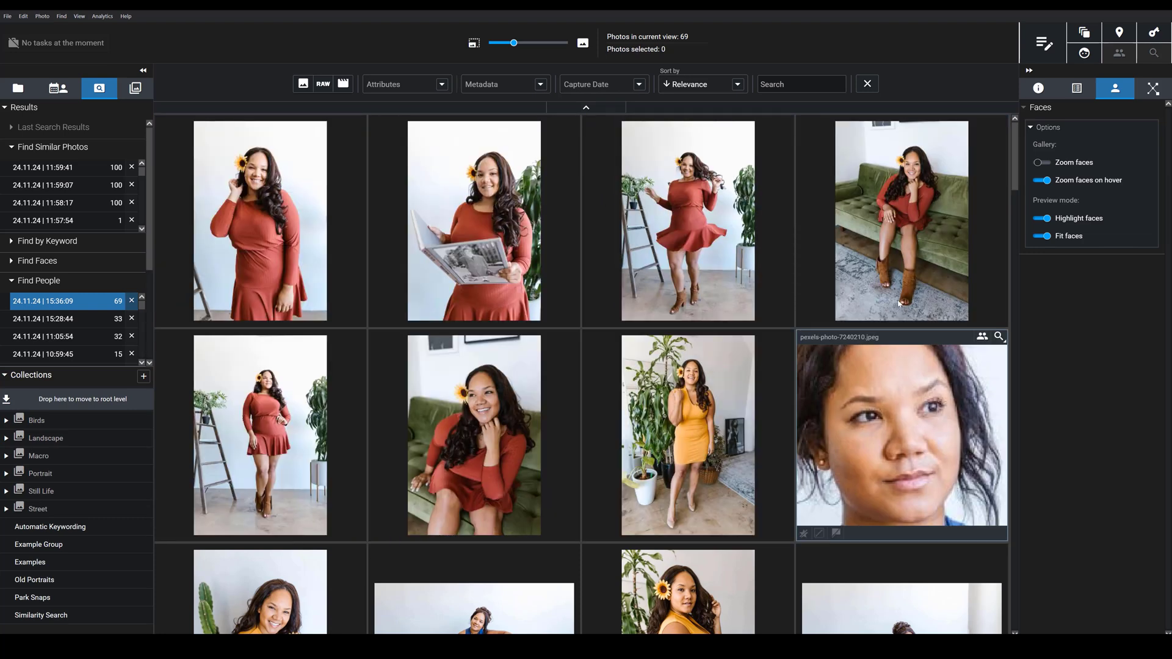
pyautogui.moveTo(465, 198)
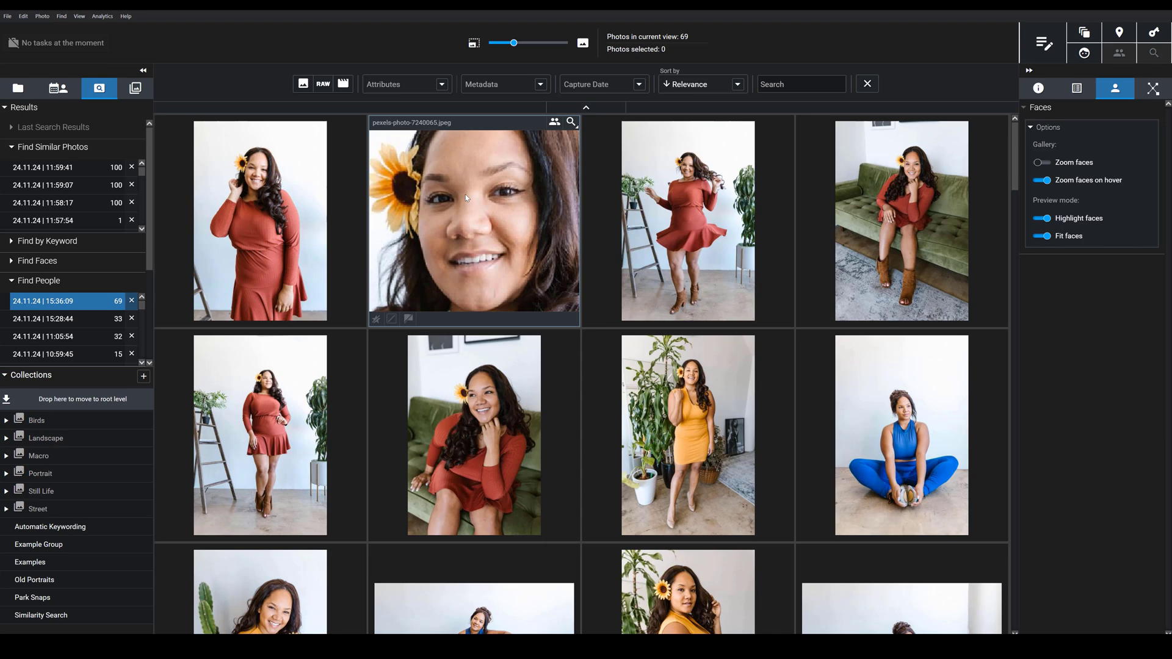
pyautogui.click(465, 195)
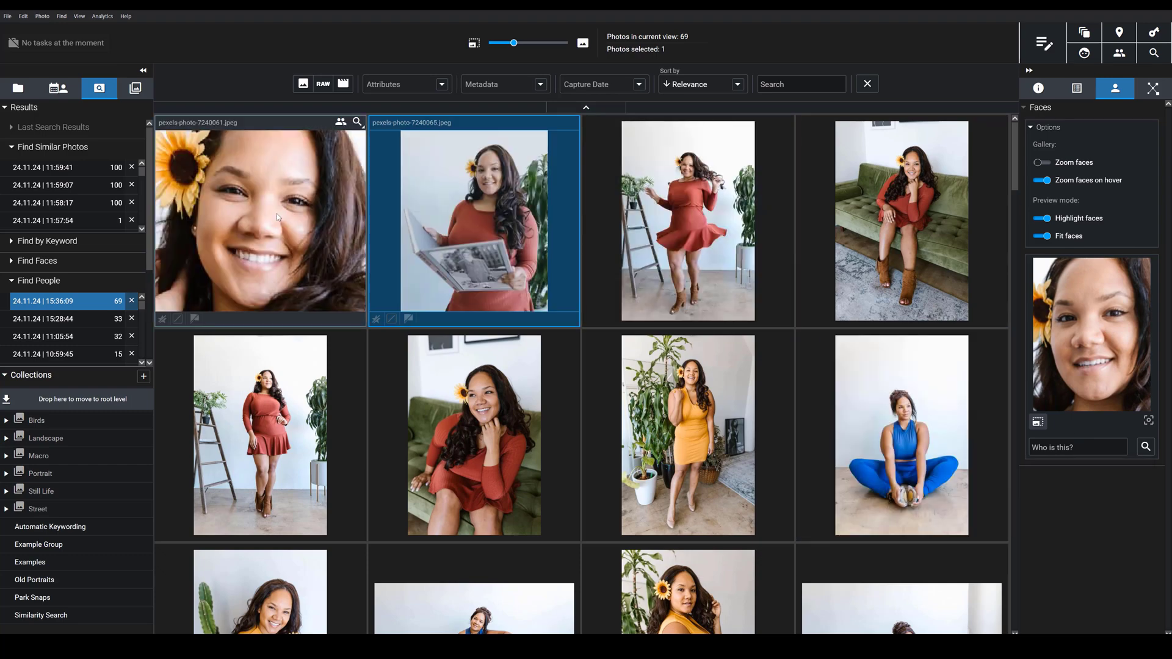
# Select the first twelve results, tag them with the woman's name, and show the People collections
pyautogui.click(277, 213)
pyautogui.scroll(-2, 626, 413)
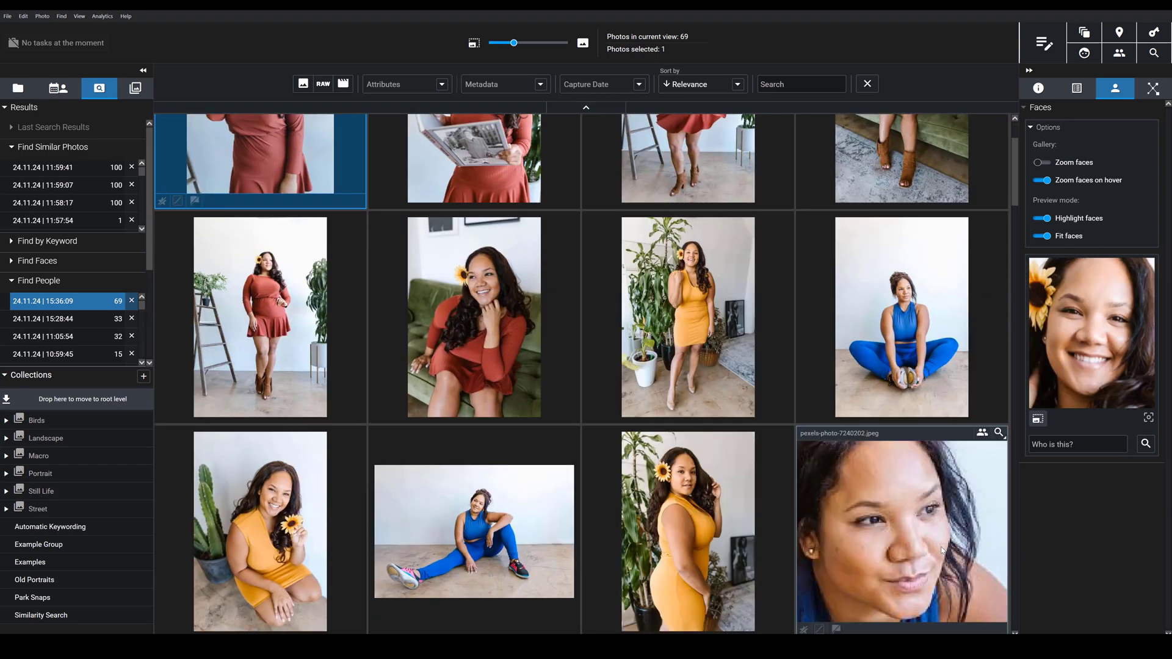
pyautogui.keyDown('shift'); pyautogui.click(989, 470); pyautogui.keyUp('shift')
pyautogui.click(1058, 265)
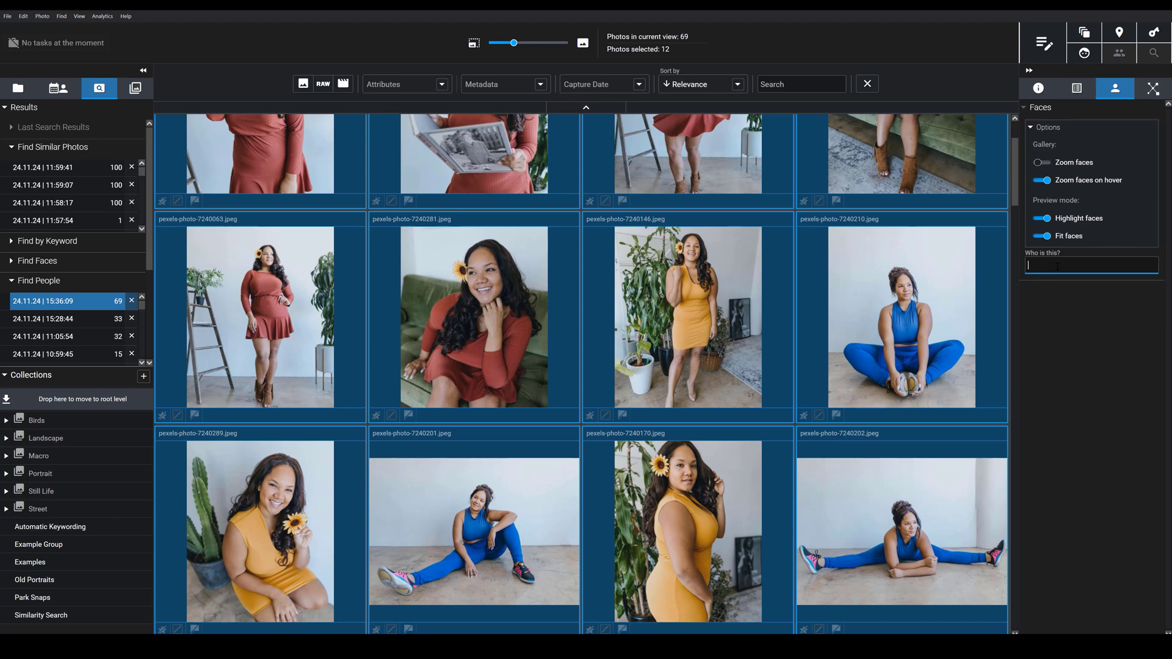
pyautogui.write('Trish')
pyautogui.press('Return')
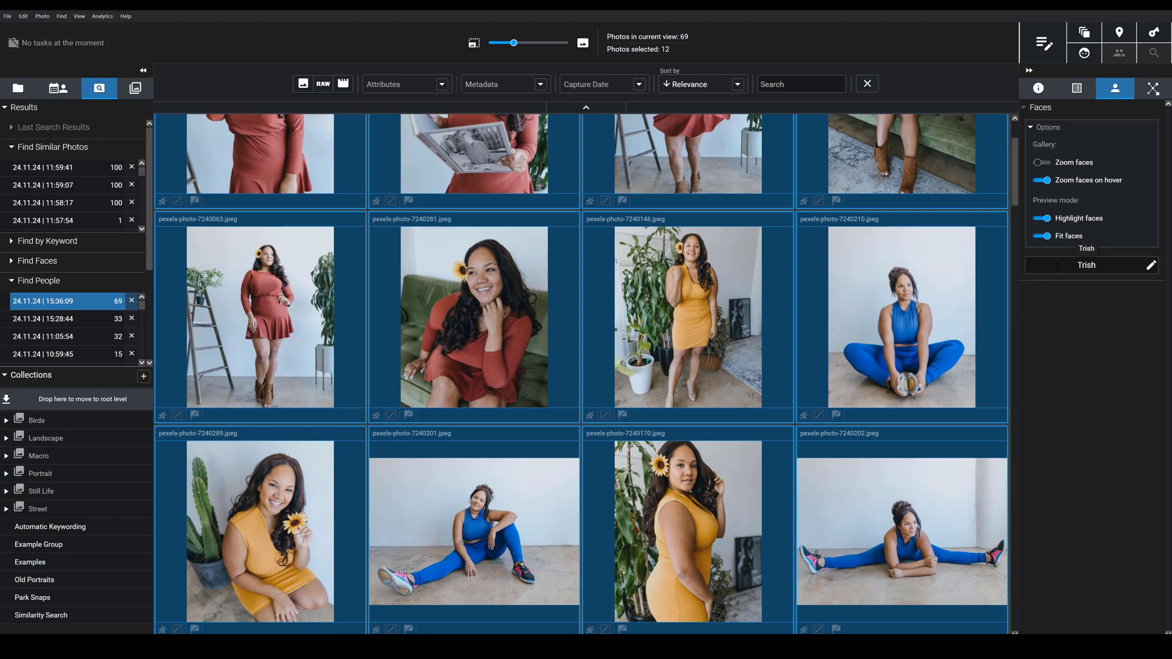
pyautogui.click(66, 89)
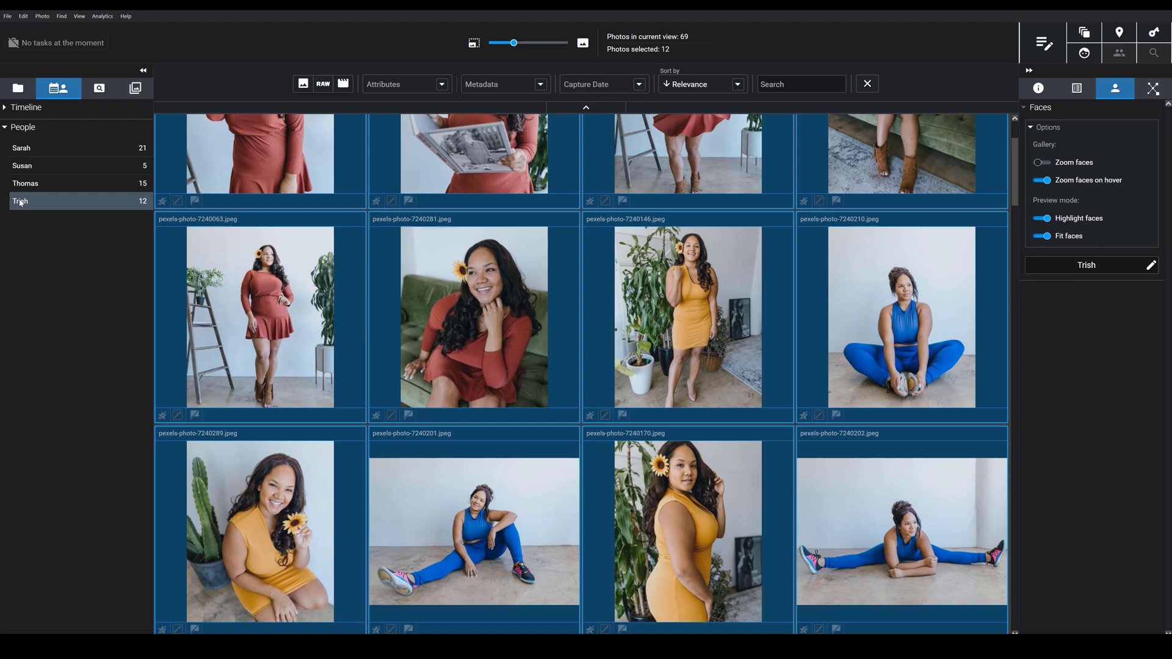